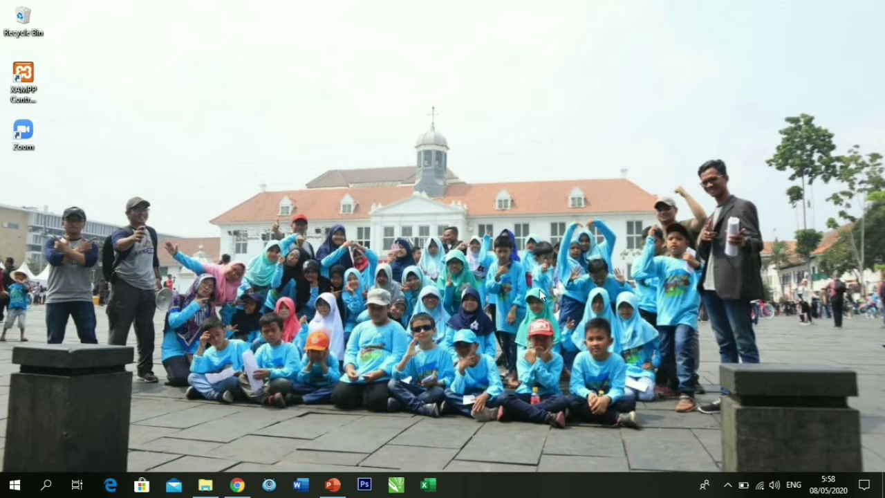
Restore the Gmail window and open Google Drive from the Google apps grid.
left_click(242, 486)
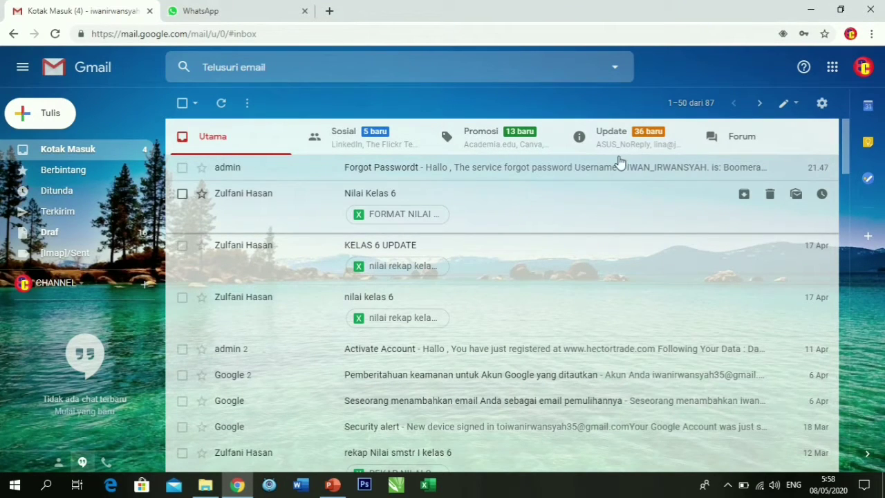
left_click(833, 70)
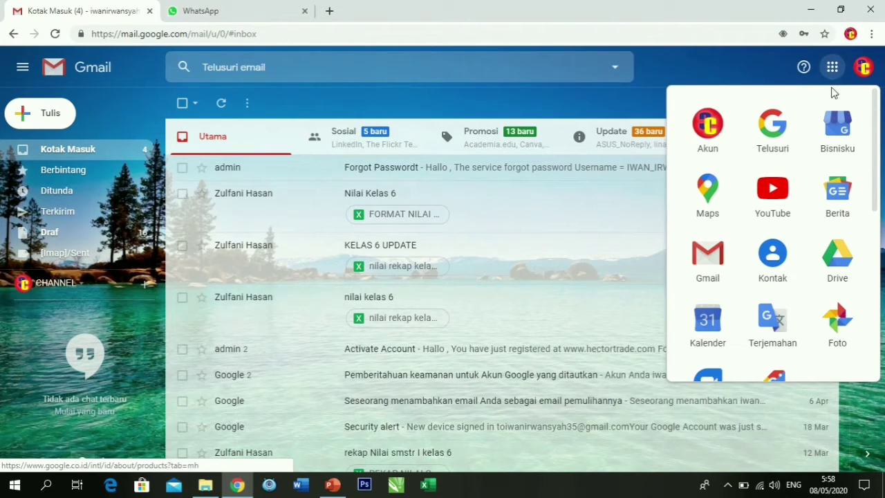
left_click(841, 265)
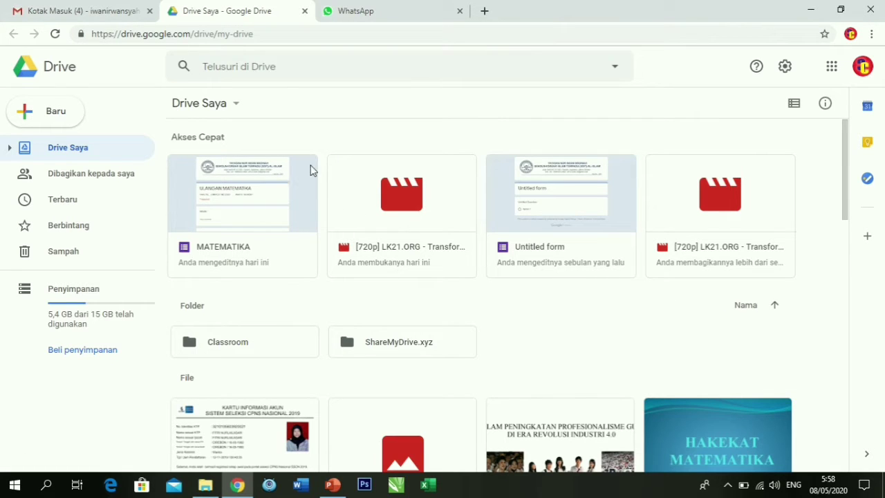
Open the MATEMATIKA form from Drive's Quick Access in Google Forms.
left_click(244, 216)
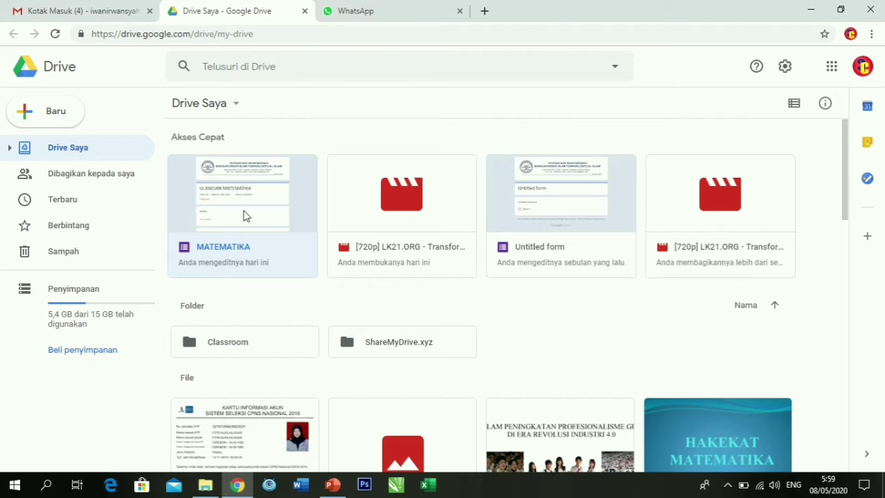
double_click(266, 234)
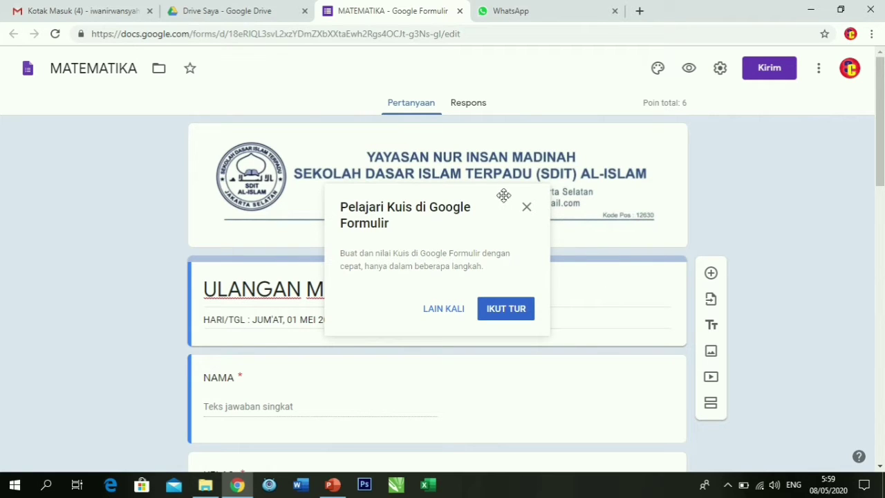
Dismiss the quiz tour, then preview the ULANGAN MATEMATIKA form and close the preview.
left_click(527, 208)
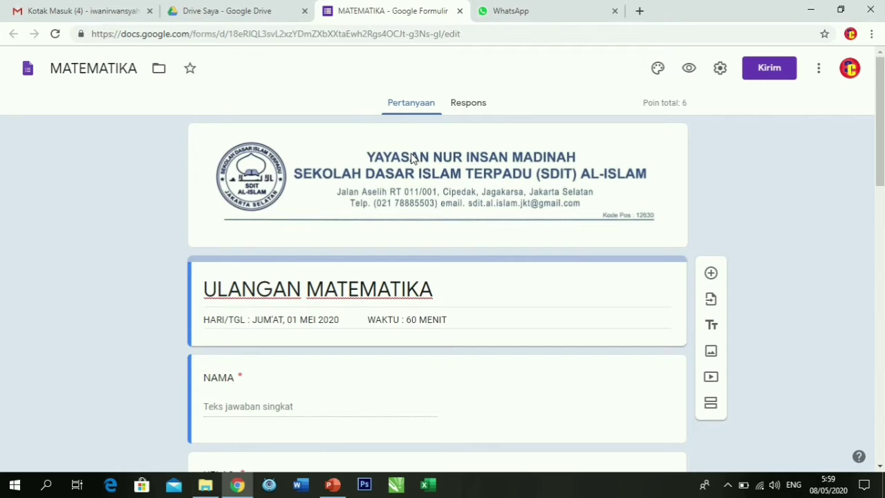
scroll(446, 166, "down", 3)
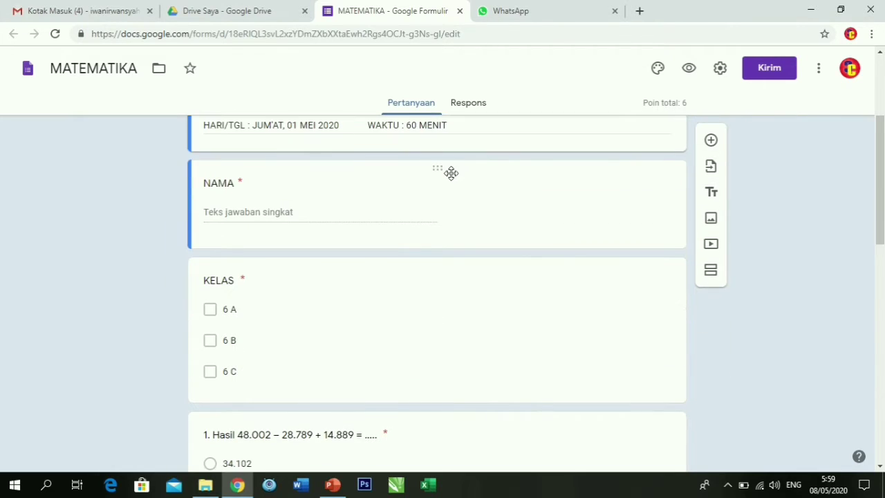
left_click(685, 73)
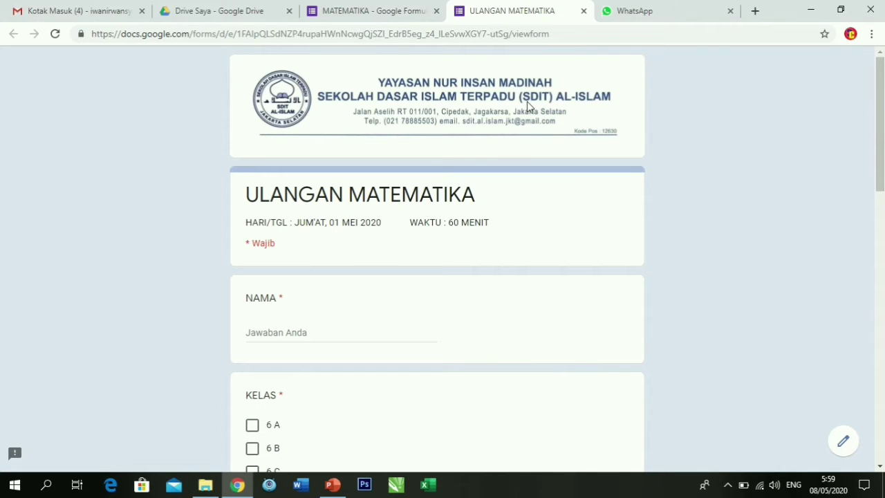
scroll(354, 244, "down", 2)
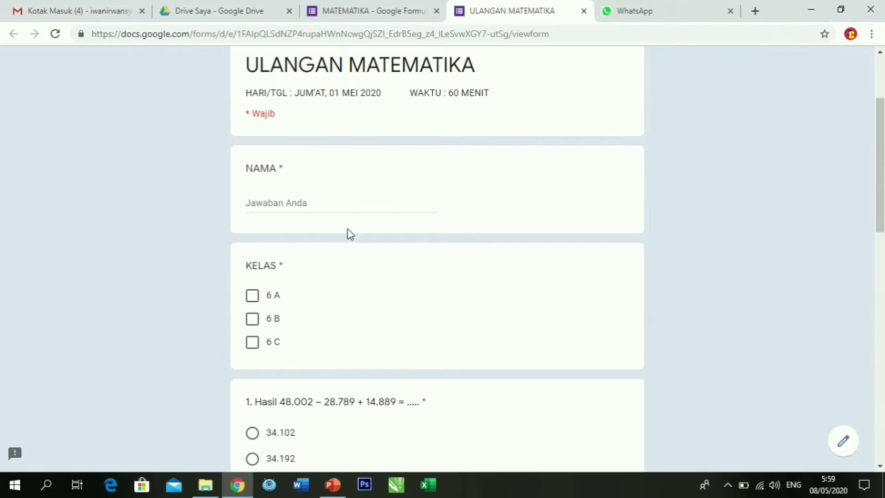
scroll(409, 185, "up", 2)
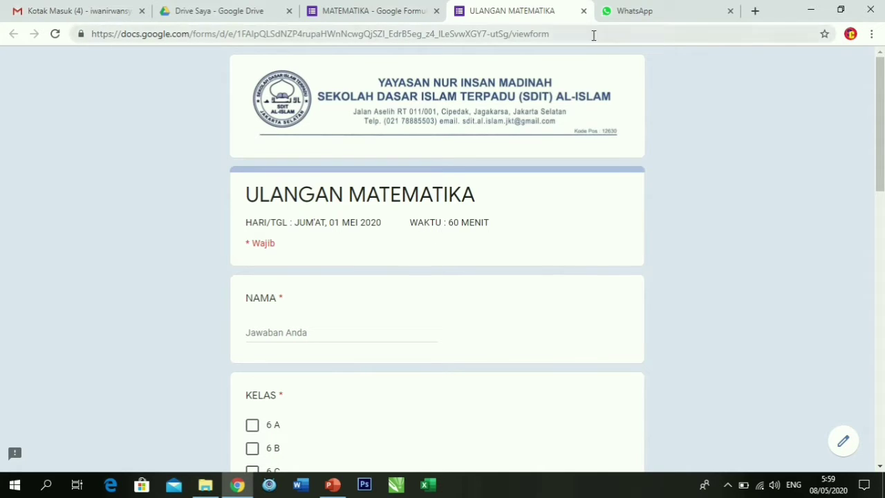
scroll(386, 174, "down", 5)
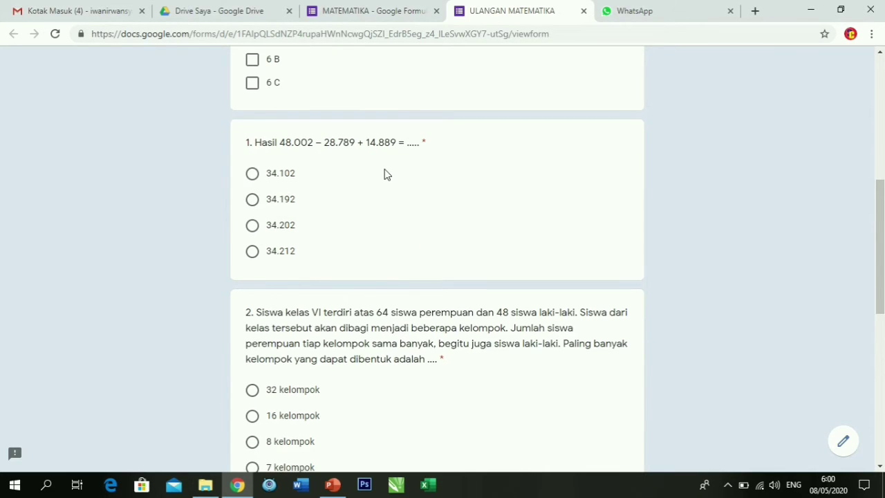
scroll(385, 174, "up", 3)
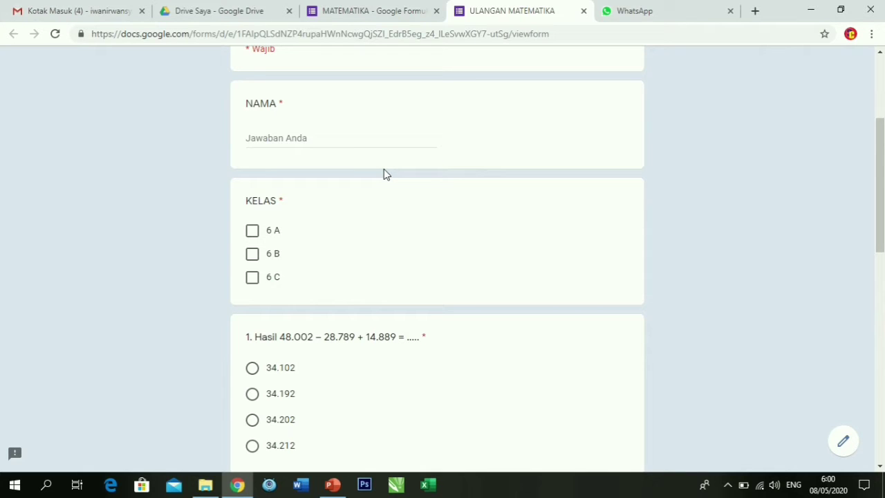
left_click(584, 12)
Add a checkbox (Kotak Centang) question titled ABSENSI below KELAS.
scroll(322, 163, "up", 3)
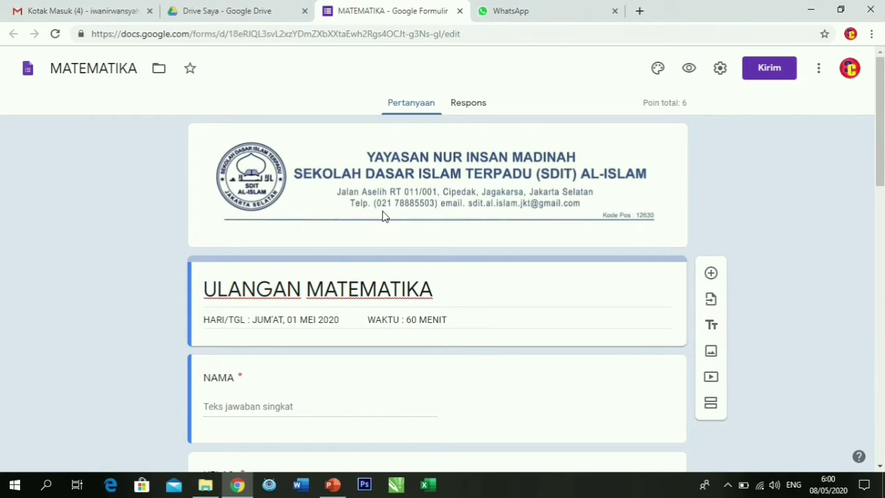
scroll(404, 236, "down", 1)
scroll(404, 235, "down", 1)
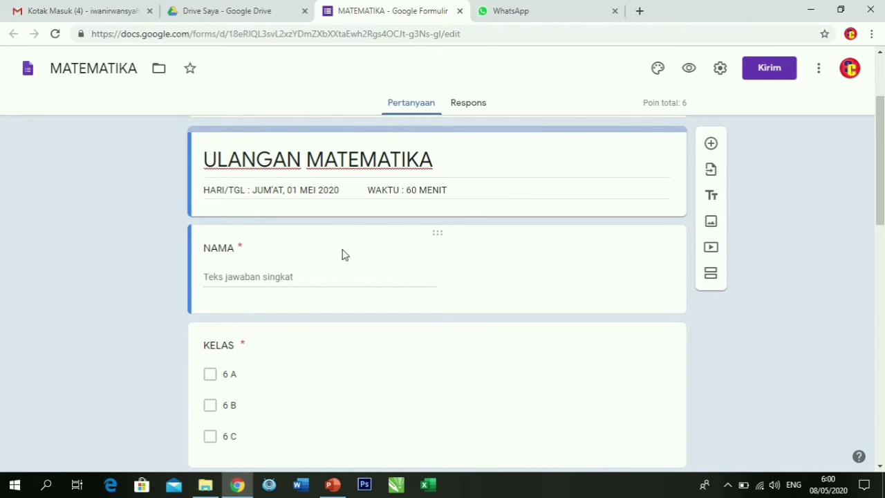
scroll(478, 289, "down", 2)
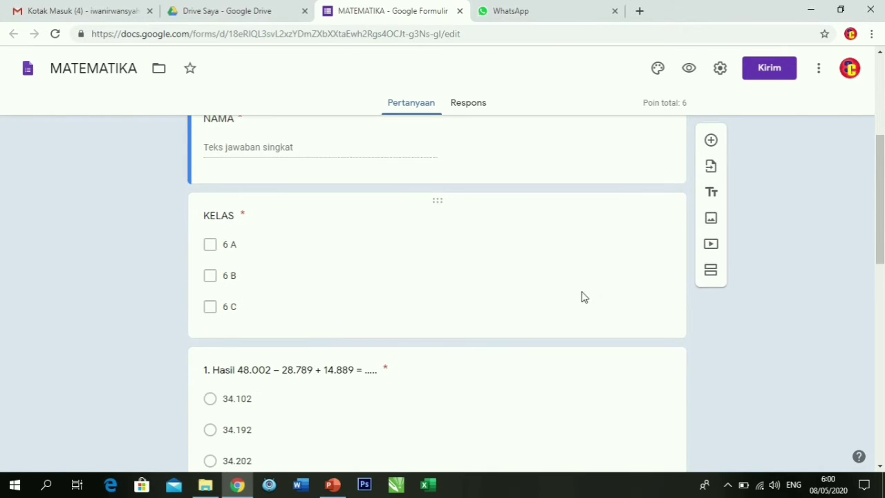
left_click(644, 262)
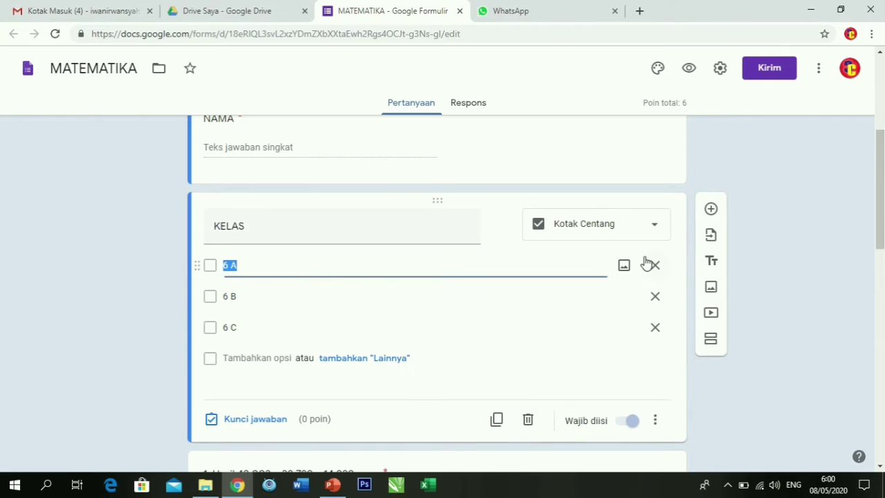
left_click(712, 211)
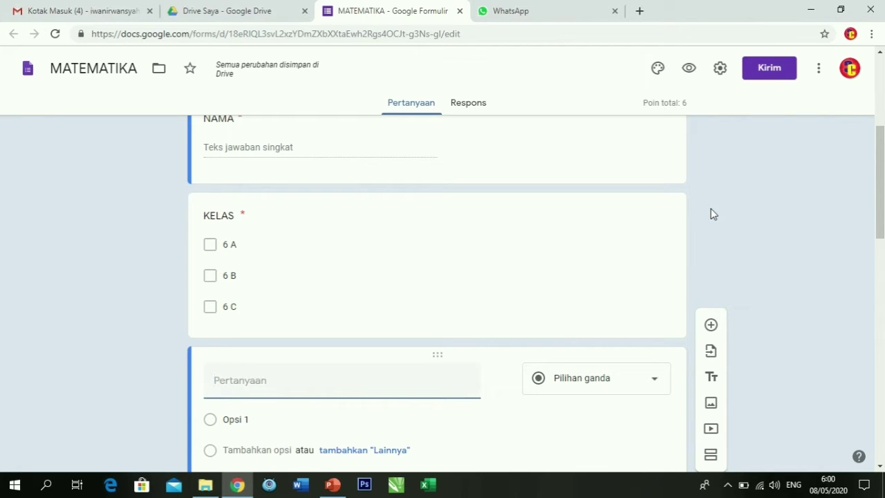
type("ABSENSI")
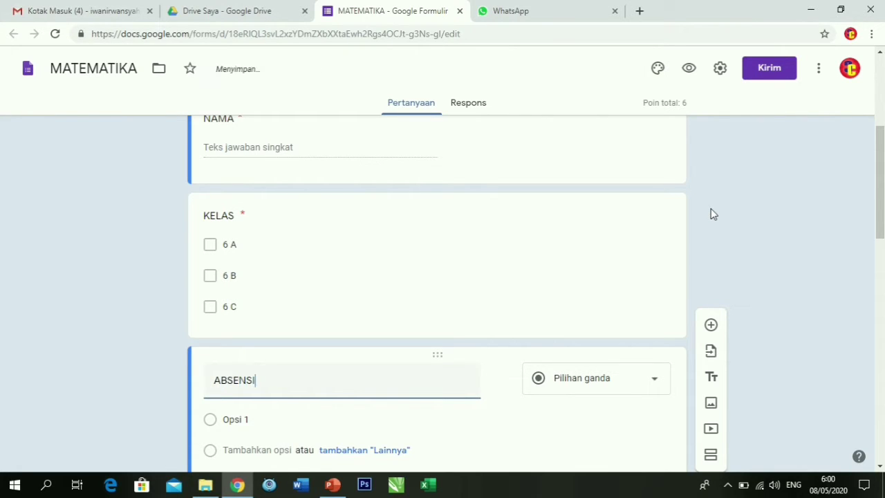
left_click(652, 378)
left_click(601, 194)
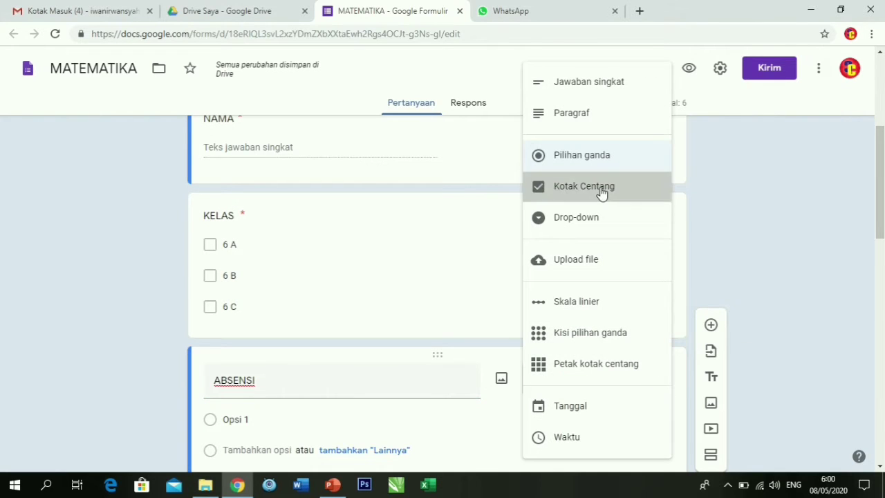
Give ABSENSI the options YA and TIDAK, make it required, and add another question.
scroll(320, 387, "down", 1)
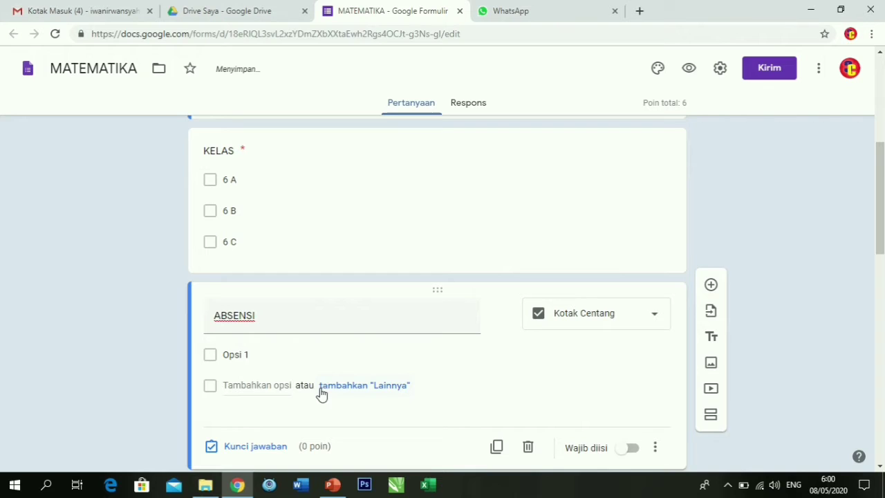
left_click(316, 350)
type("YA")
key("Return")
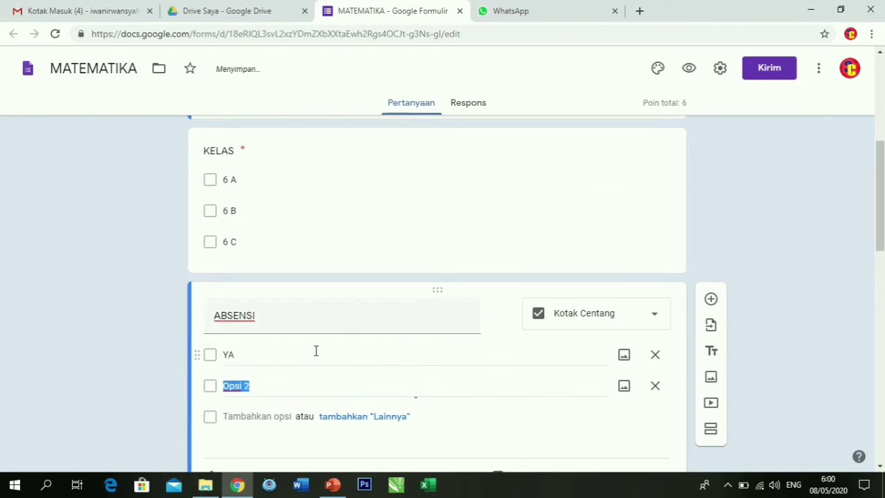
type("TIDAK")
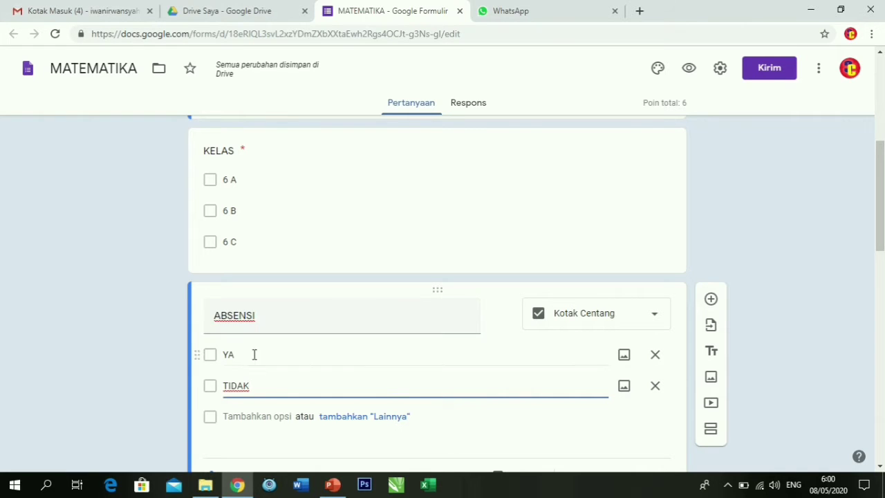
scroll(496, 347, "down", 3)
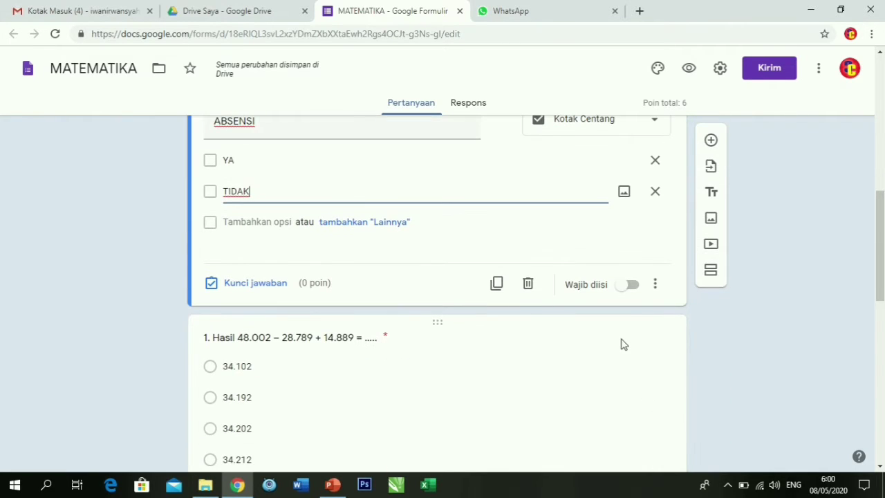
left_click(631, 285)
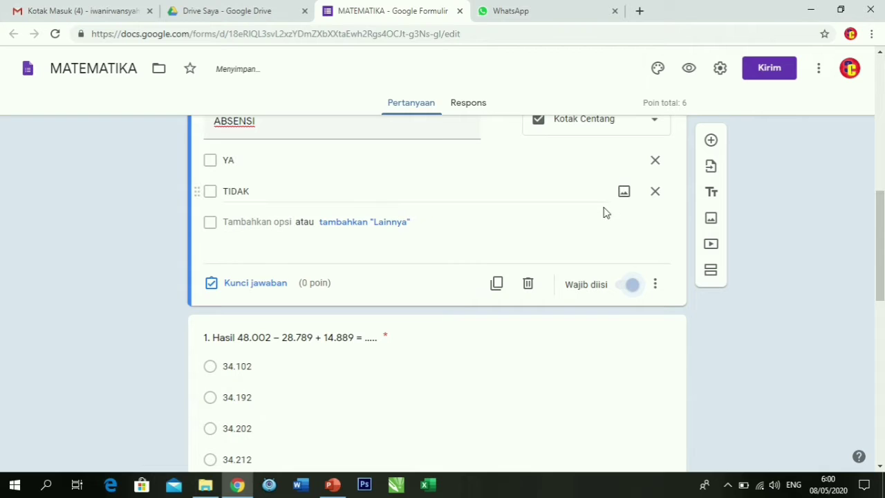
left_click(712, 142)
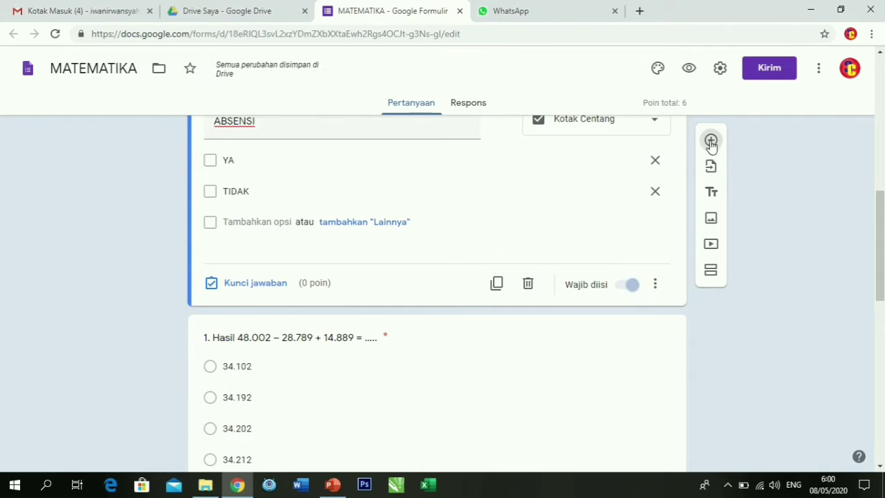
Title the new question TOKEN / PASSWORD and switch its response validation to Teks.
type("T")
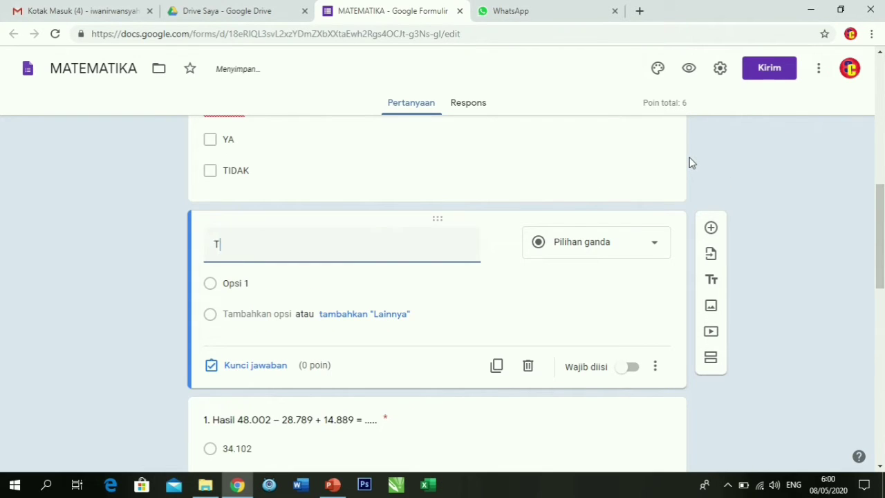
type("OKEN / PAS")
type("SWORD")
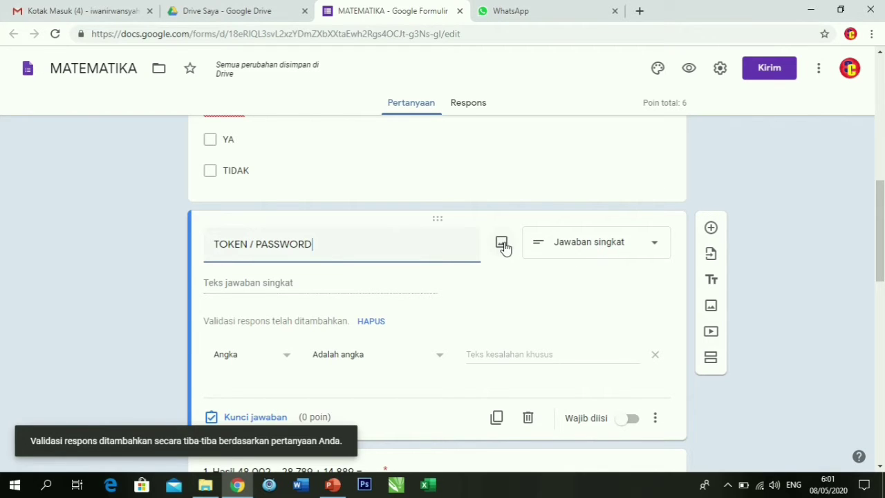
scroll(388, 233, "up", 1)
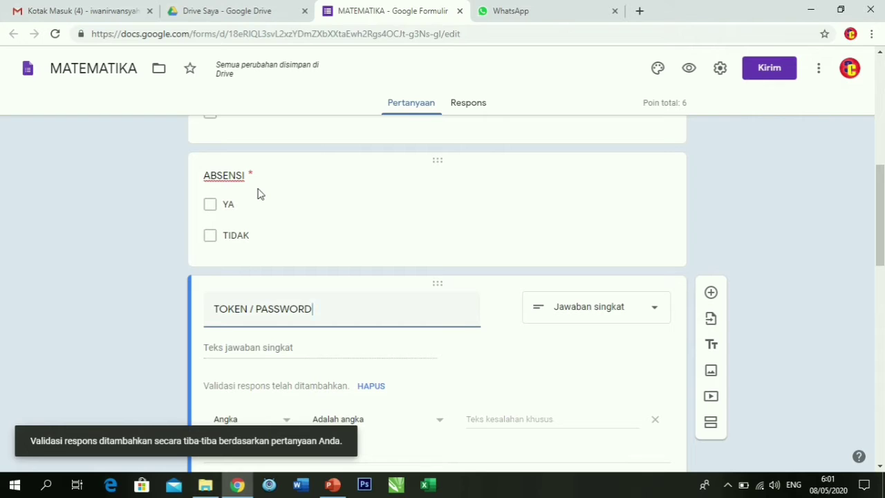
scroll(326, 298, "down", 2)
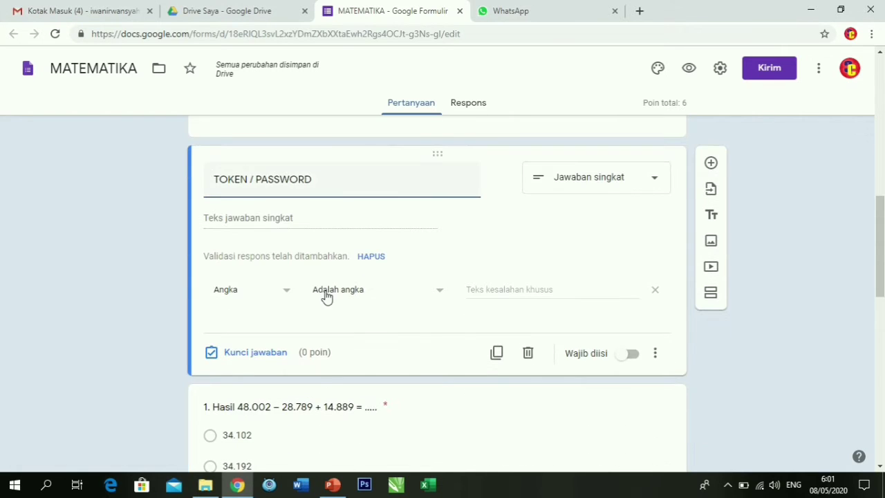
left_click(283, 295)
left_click(254, 323)
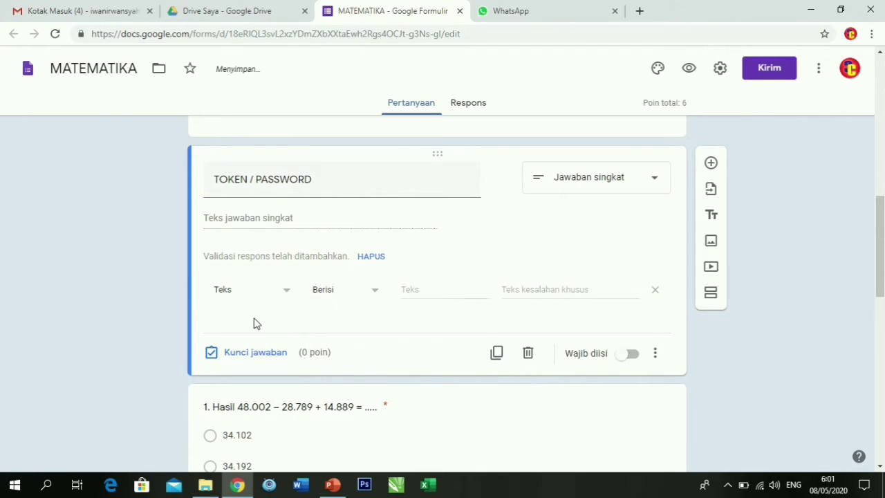
Require answers to contain the quiz password, with error message 'maaf pasword anda salah'.
left_click(417, 288)
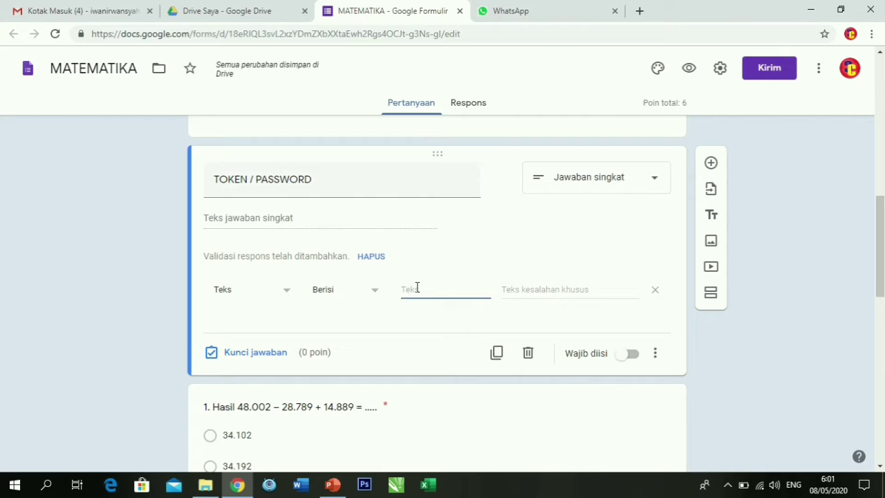
type("1234OKE")
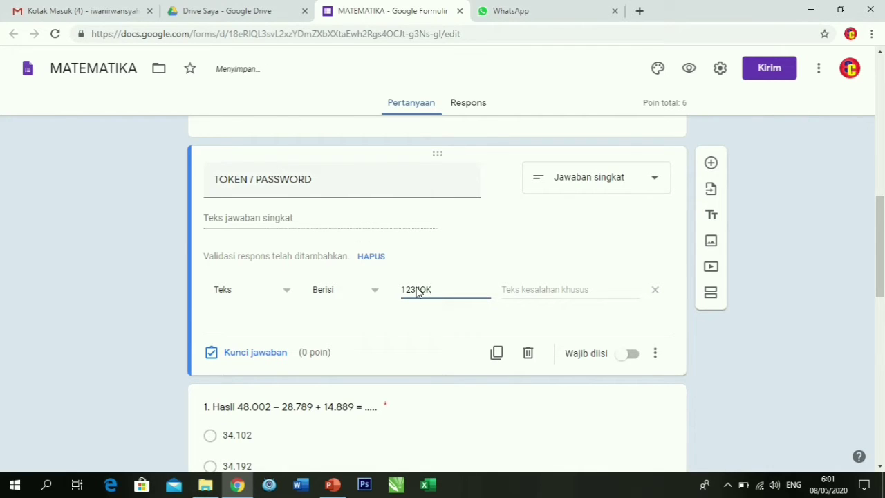
key("BackSpace")
key("BackSpace")
type("oke")
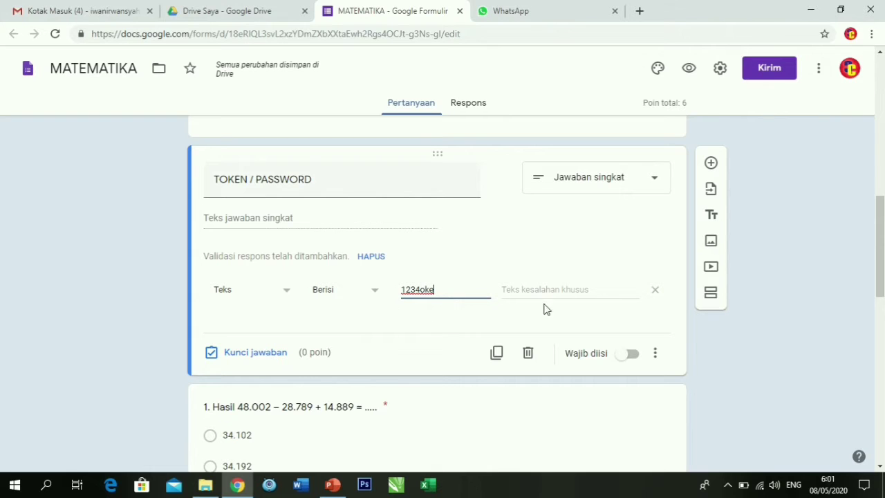
left_click(526, 291)
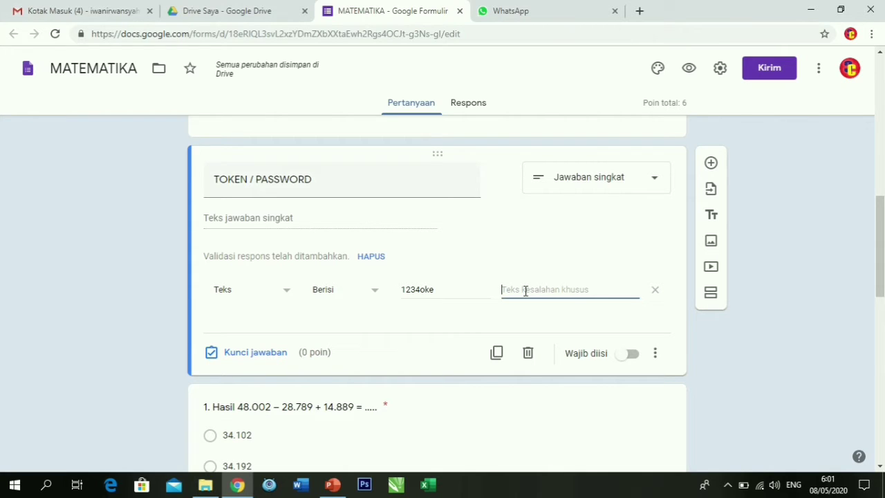
type("maaf pa")
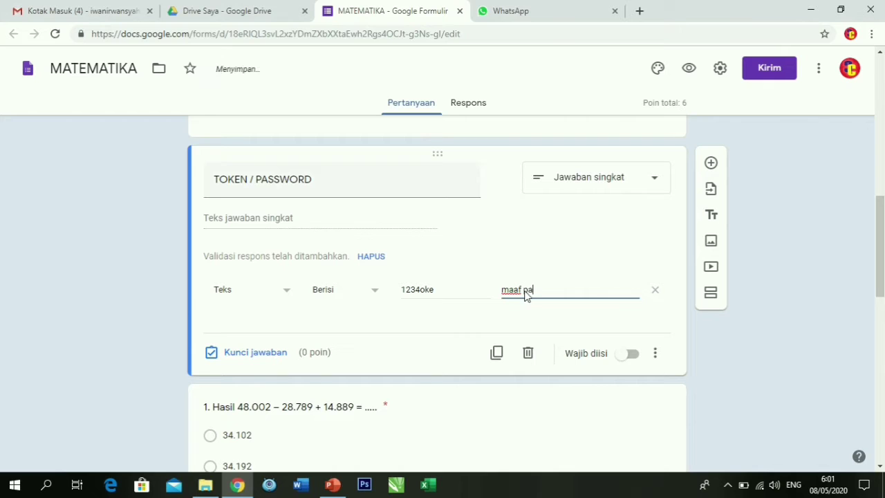
type("sword anda salah")
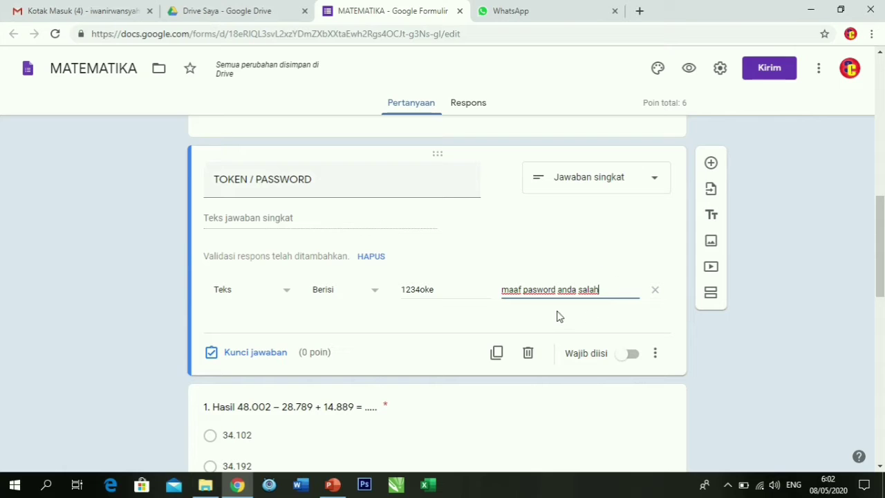
Make the TOKEN / PASSWORD question required (Wajib diisi) and review the form.
left_click(635, 359)
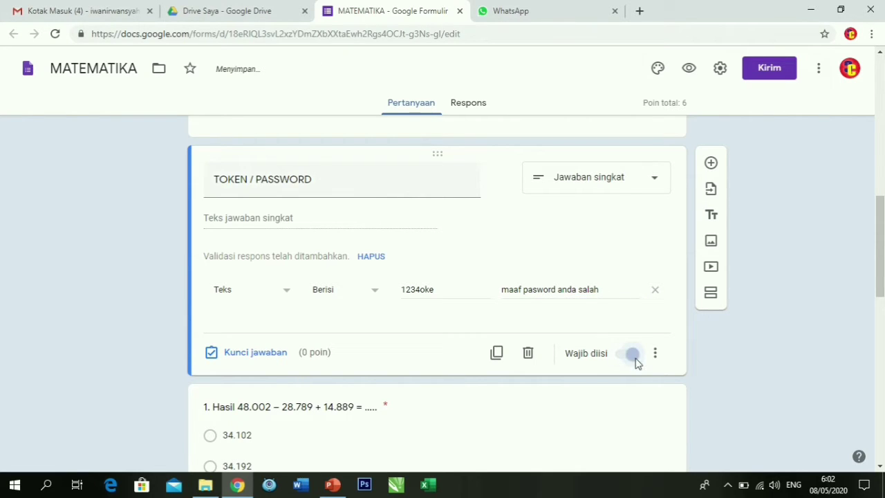
scroll(381, 291, "up", 4)
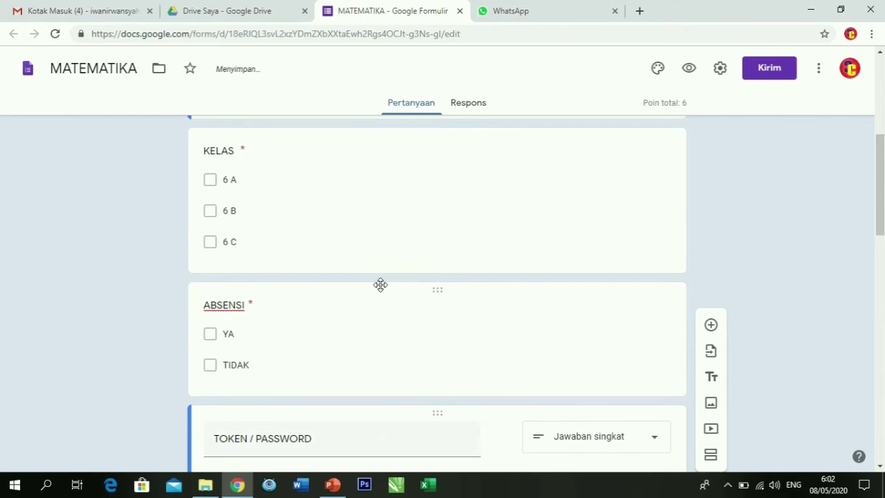
scroll(378, 288, "up", 1)
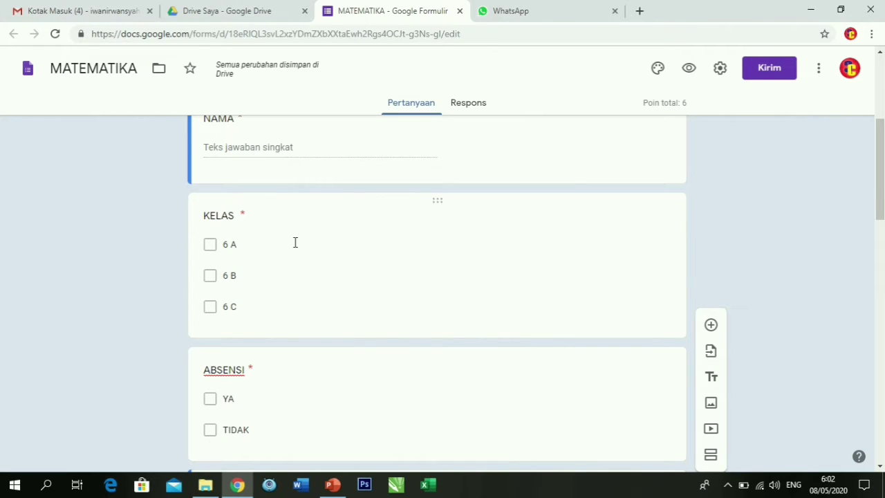
scroll(287, 343, "down", 3)
scroll(298, 289, "up", 5)
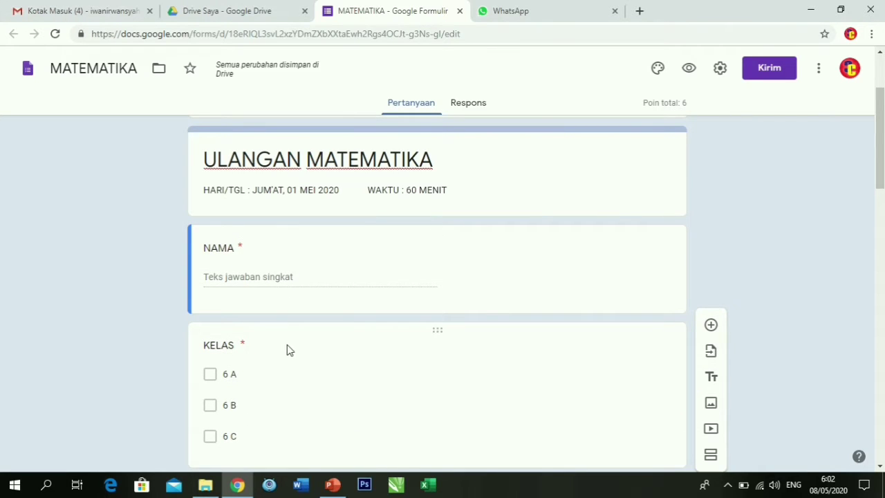
scroll(287, 350, "down", 3)
scroll(275, 330, "down", 4)
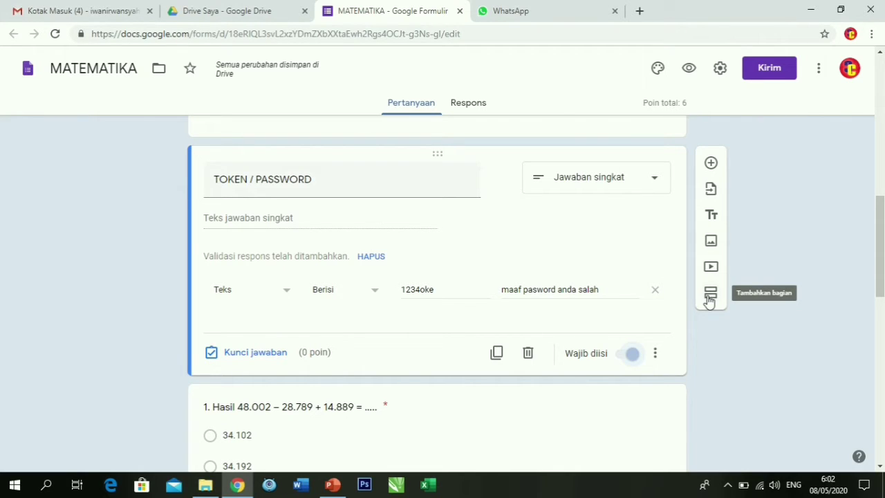
scroll(462, 280, "up", 4)
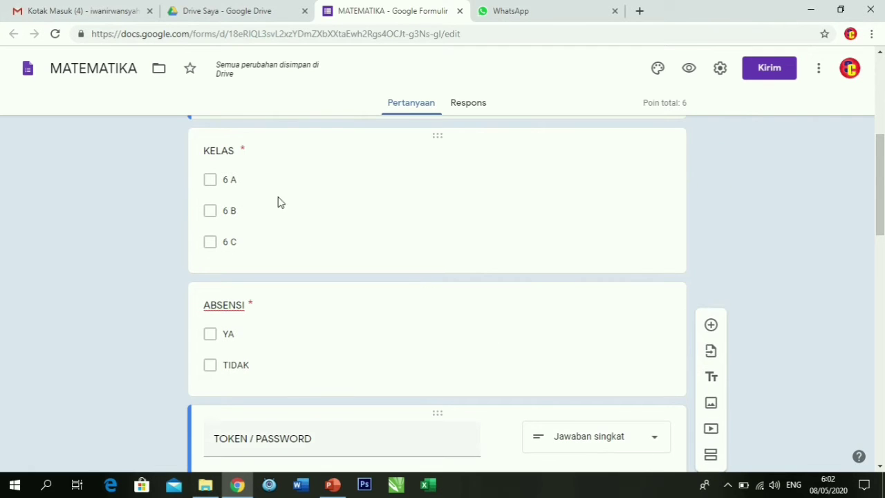
scroll(284, 297, "down", 1)
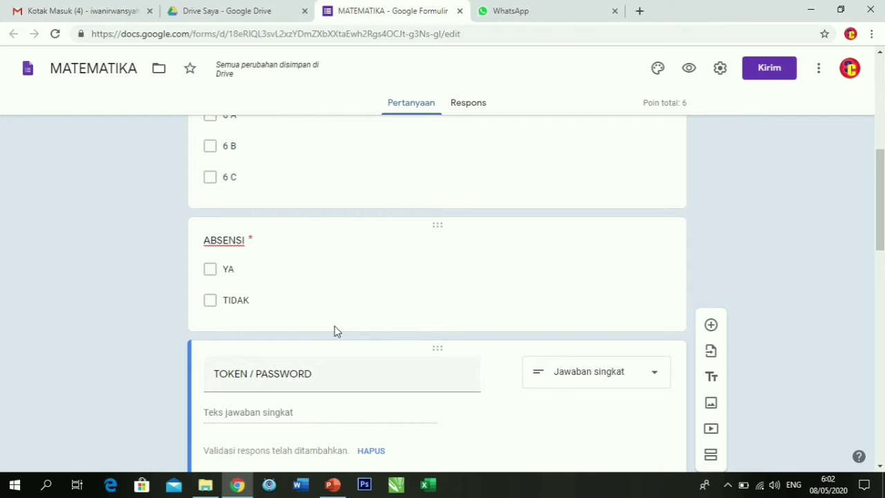
scroll(429, 316, "down", 3)
scroll(424, 313, "up", 7)
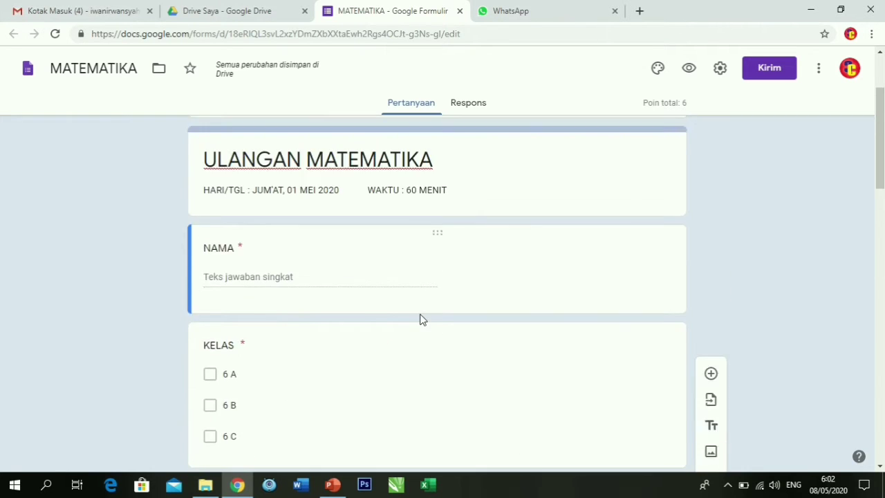
scroll(602, 328, "down", 6)
scroll(608, 311, "up", 3)
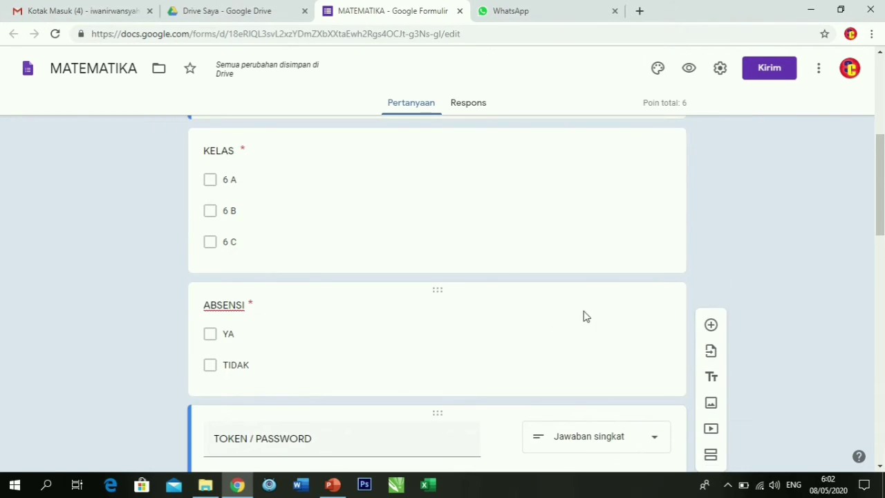
scroll(543, 366, "down", 2)
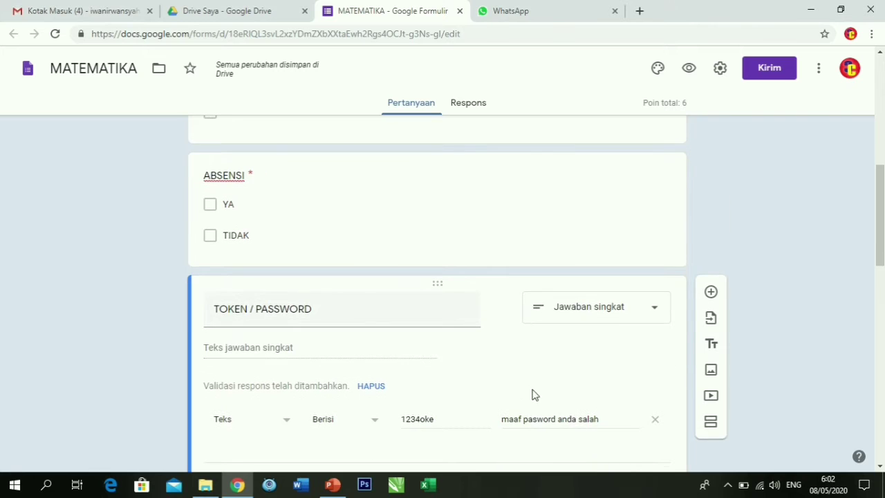
Insert a new section after the TOKEN / PASSWORD question, then preview the form.
left_click(711, 424)
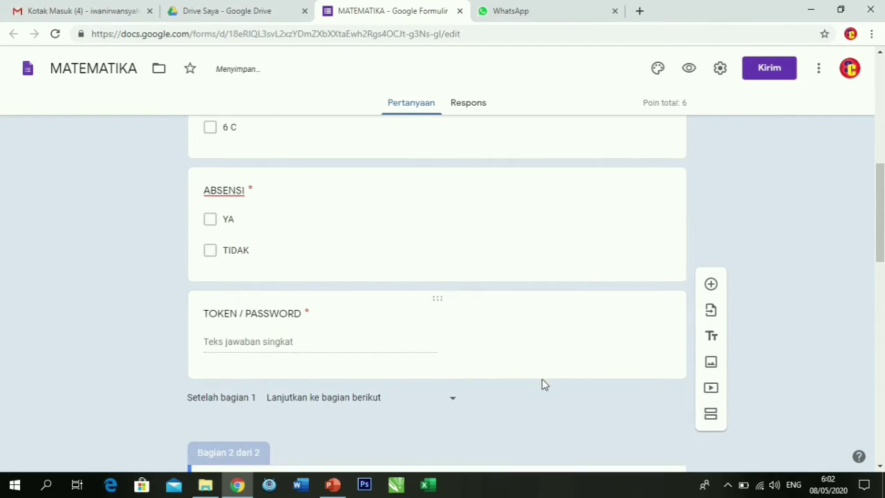
scroll(291, 263, "up", 3)
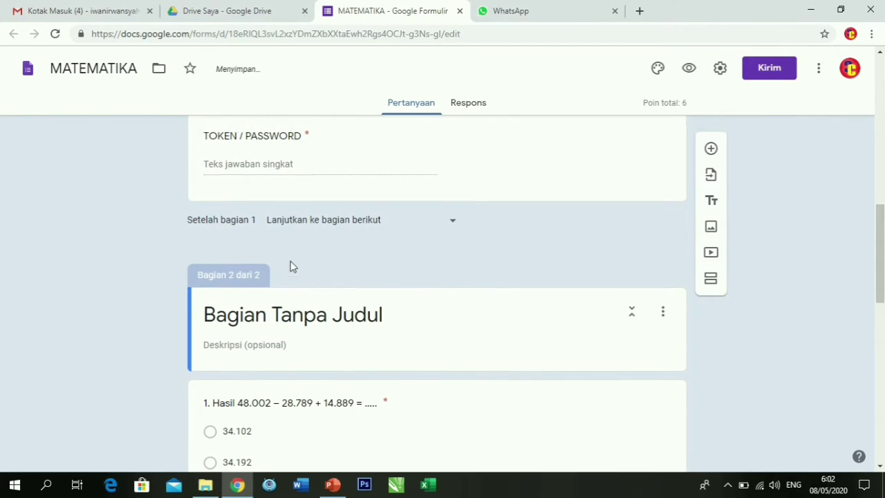
scroll(294, 255, "up", 10)
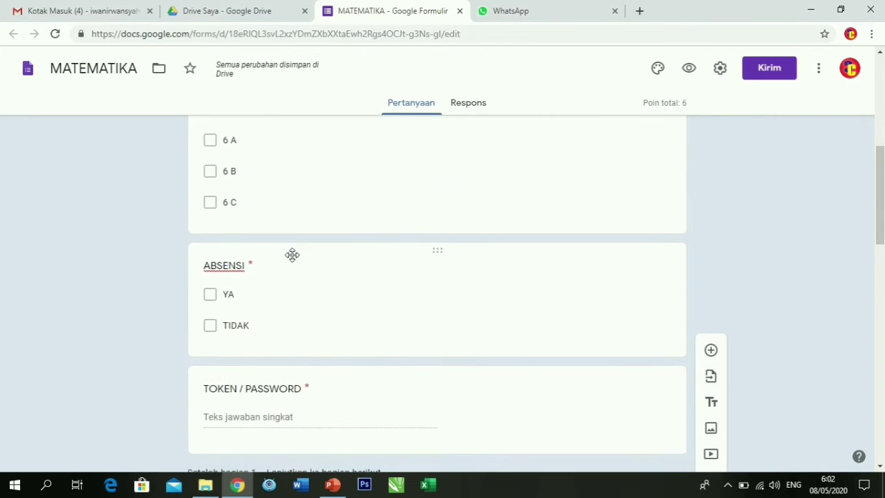
scroll(292, 241, "down", 1)
scroll(299, 295, "down", 1)
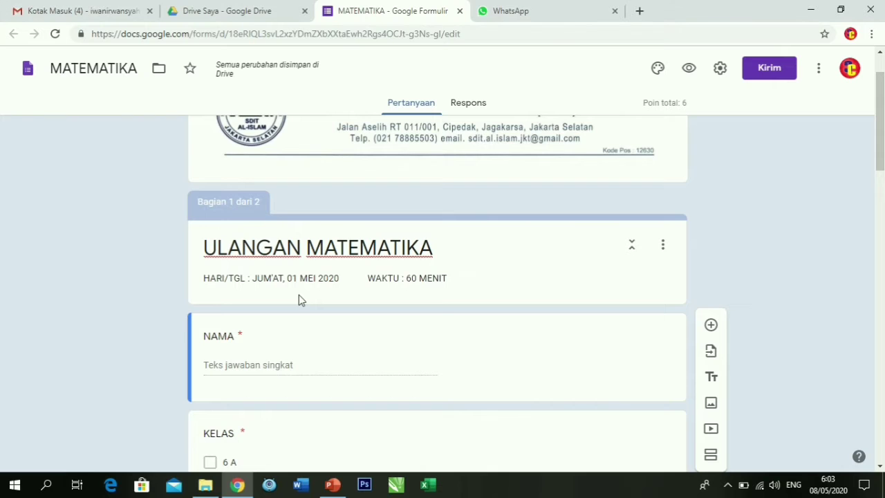
scroll(239, 359, "down", 2)
scroll(239, 360, "down", 2)
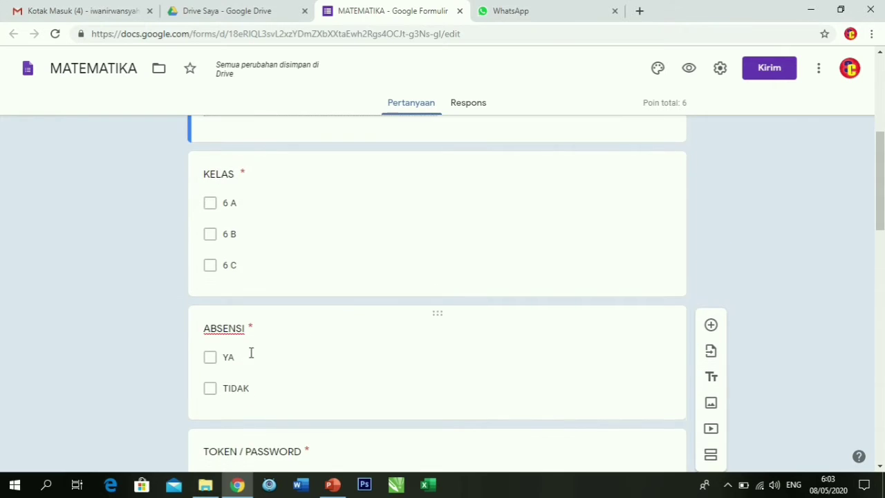
scroll(251, 354, "down", 2)
scroll(255, 359, "down", 2)
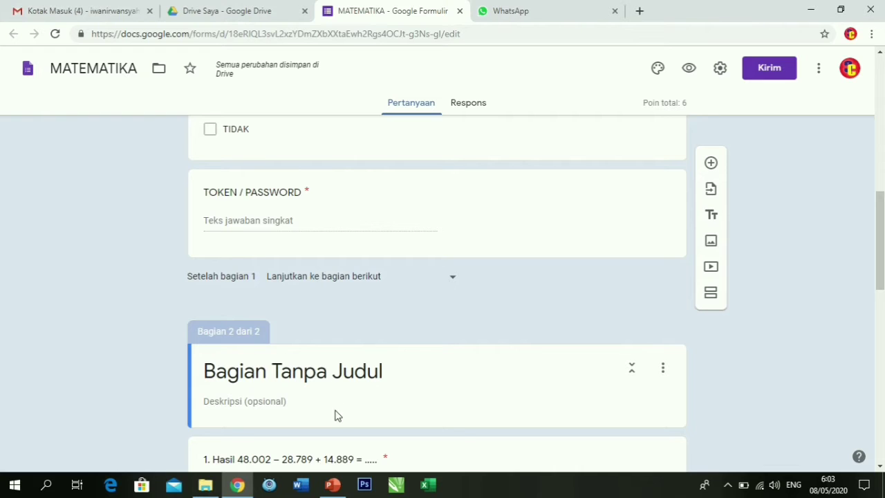
scroll(336, 408, "up", 5)
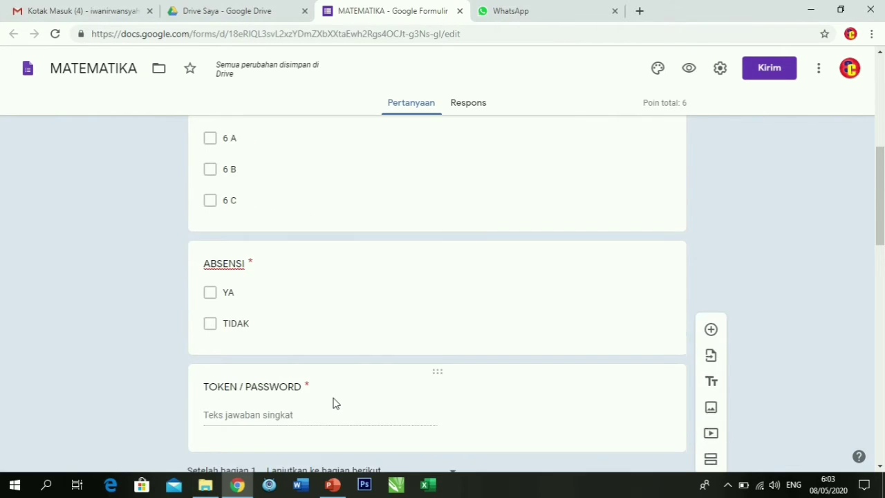
left_click(690, 74)
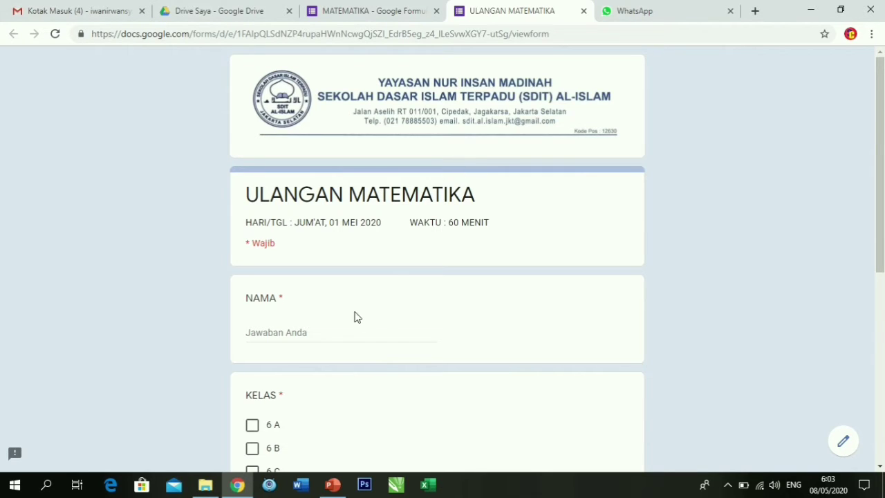
Check the live ULANGAN MATEMATIKA form's first page, then close its tab.
scroll(323, 326, "down", 2)
scroll(323, 326, "down", 3)
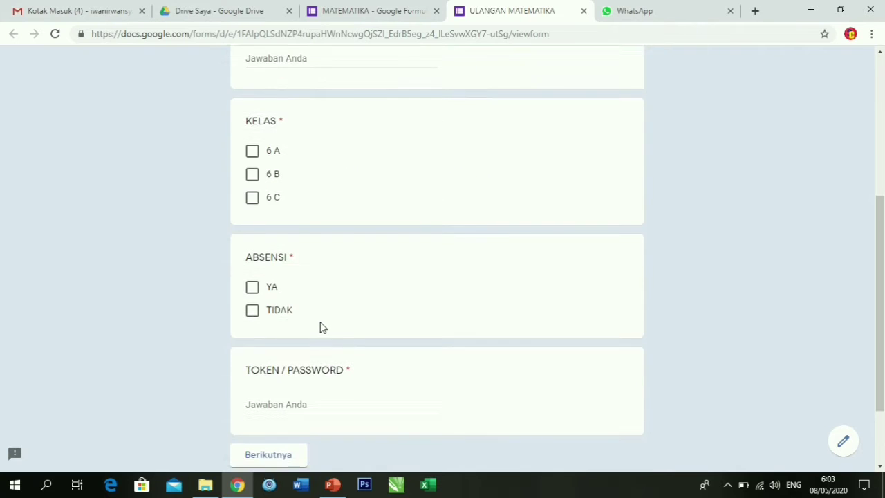
scroll(314, 355, "down", 1)
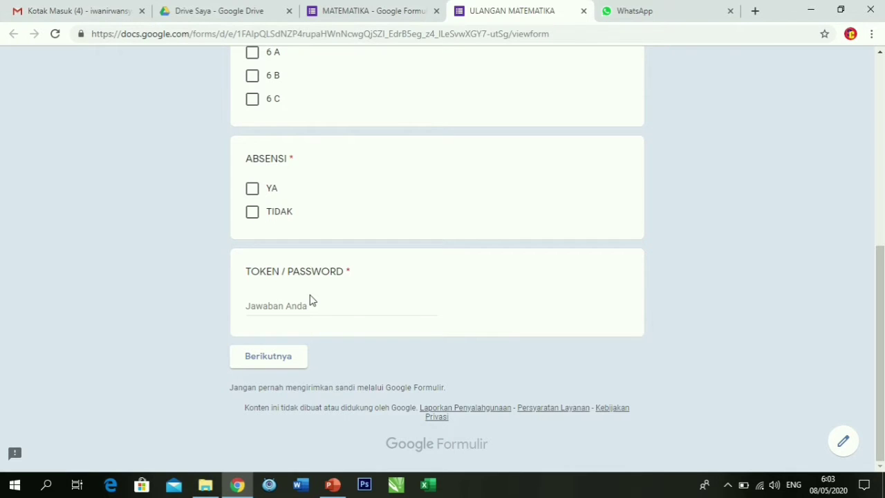
scroll(310, 300, "up", 3)
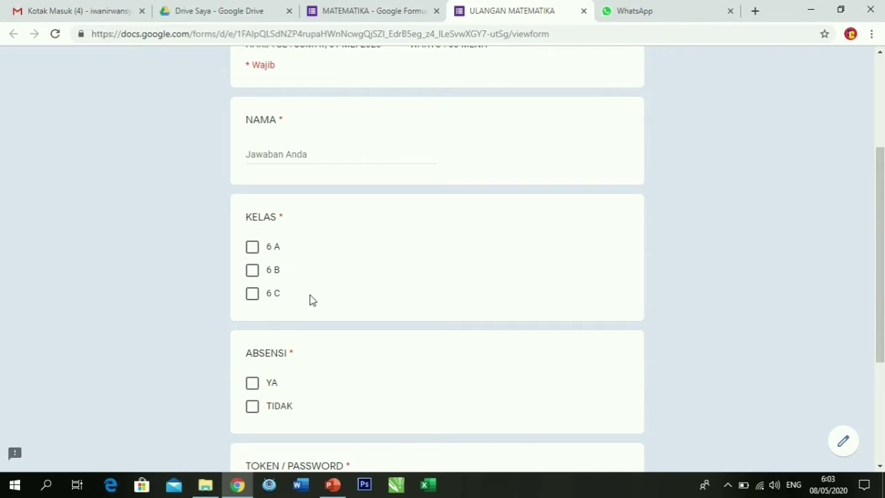
scroll(310, 300, "down", 2)
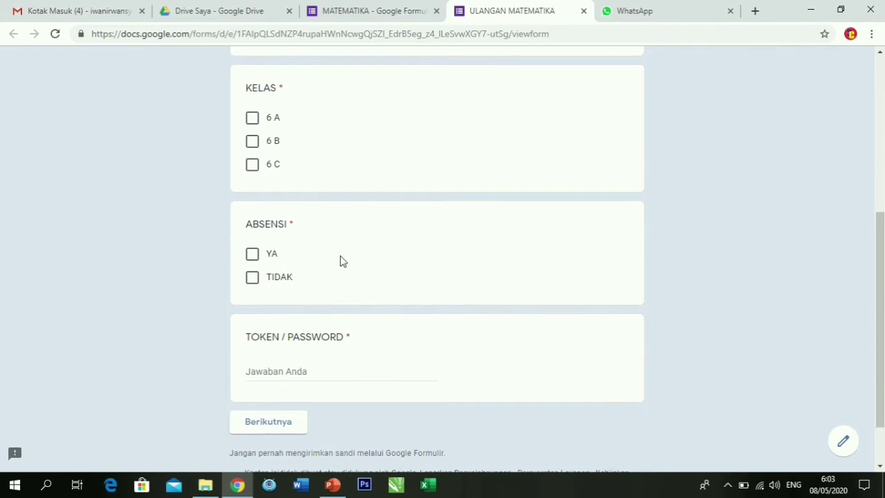
scroll(340, 260, "up", 4)
left_click(307, 282)
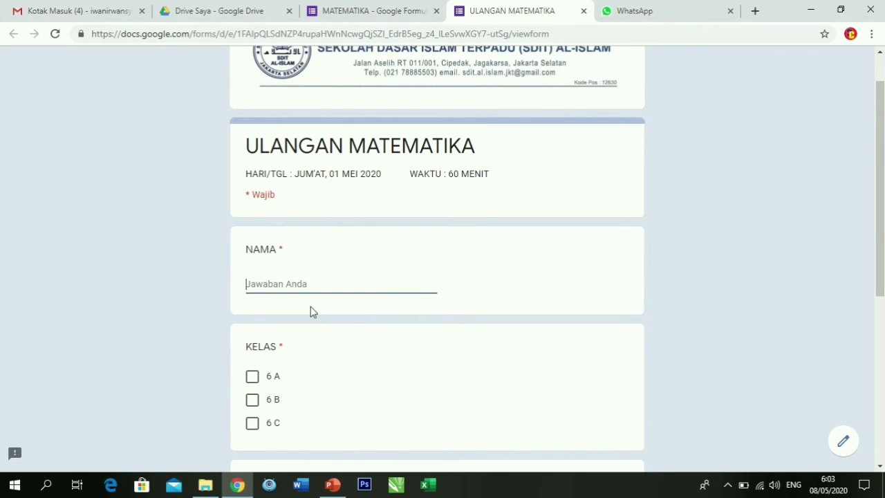
scroll(287, 379, "down", 2)
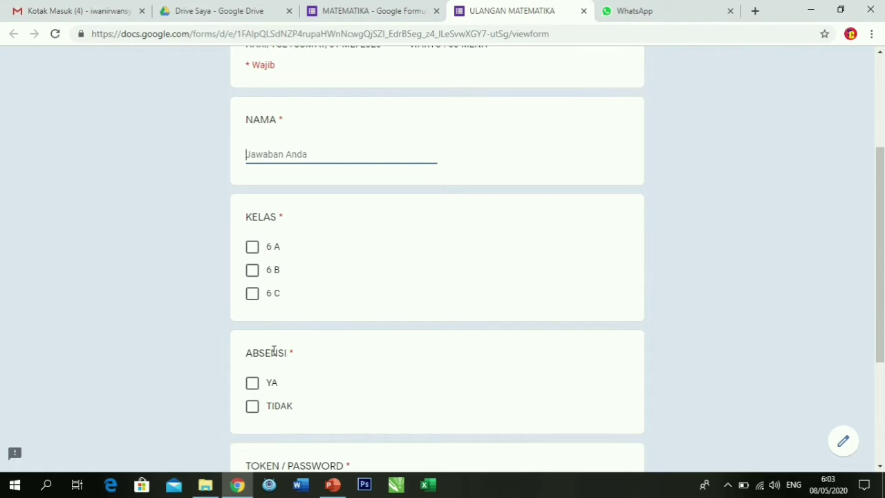
scroll(276, 360, "down", 1)
scroll(278, 420, "down", 1)
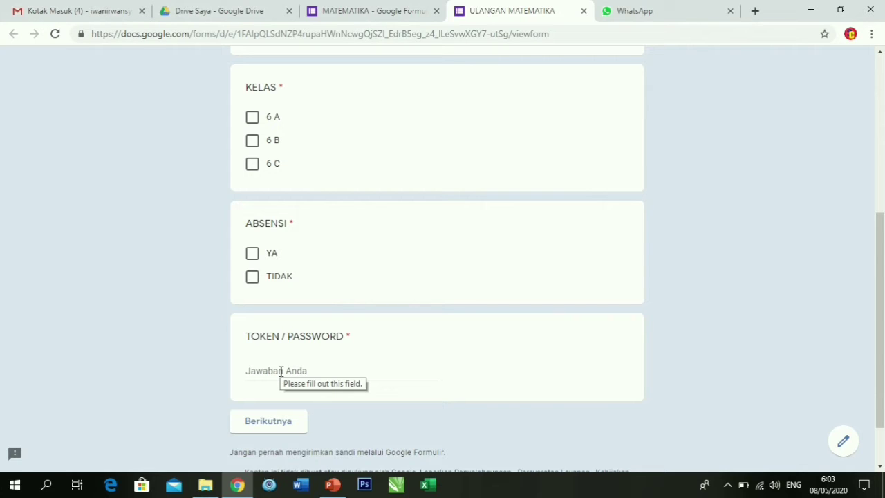
left_click(584, 12)
Rename section 2 from 'Bagian Tanpa Judul' to MATEMATIKA.
scroll(320, 204, "down", 3)
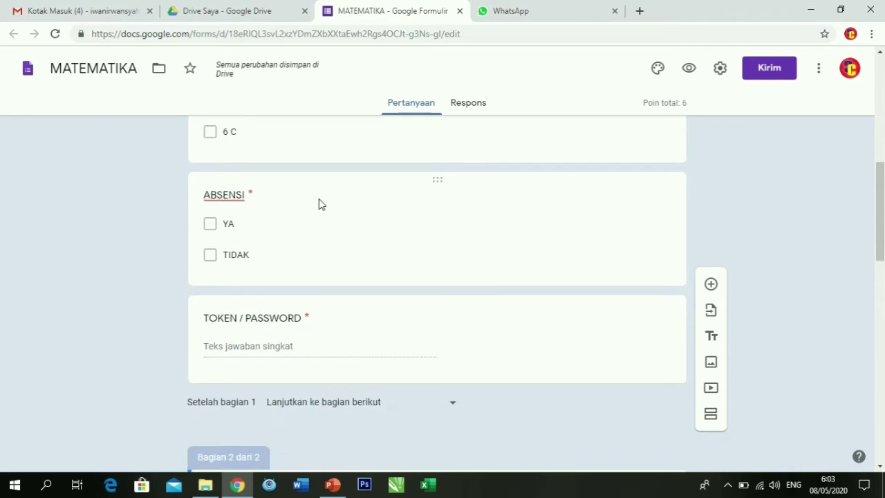
scroll(321, 204, "down", 3)
scroll(370, 257, "down", 3)
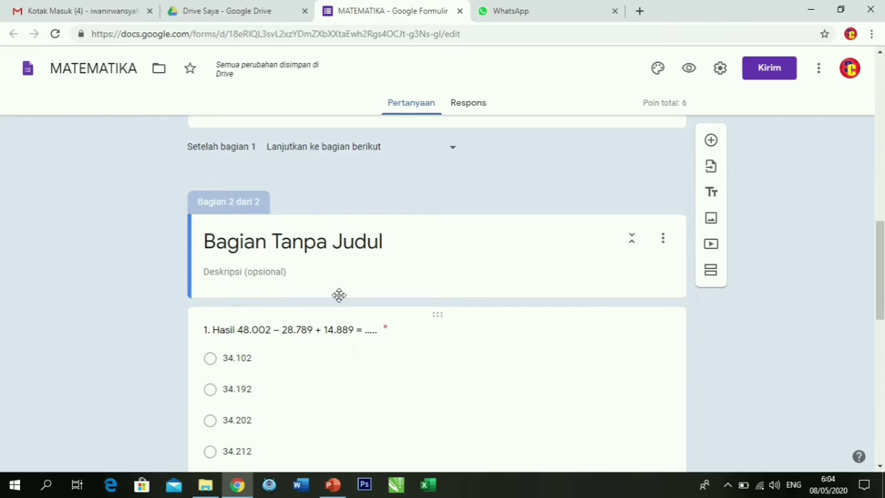
left_click(327, 250)
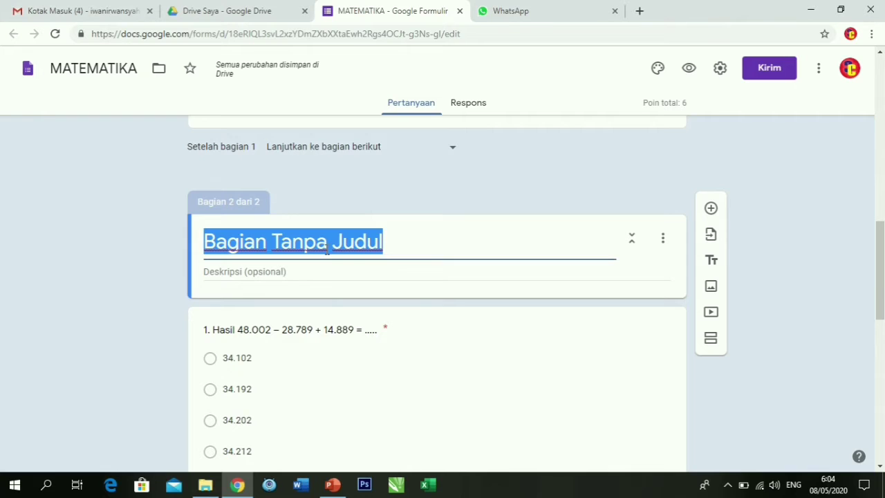
type("mate")
key("BackSpace")
key("BackSpace")
key("BackSpace")
key("BackSpace")
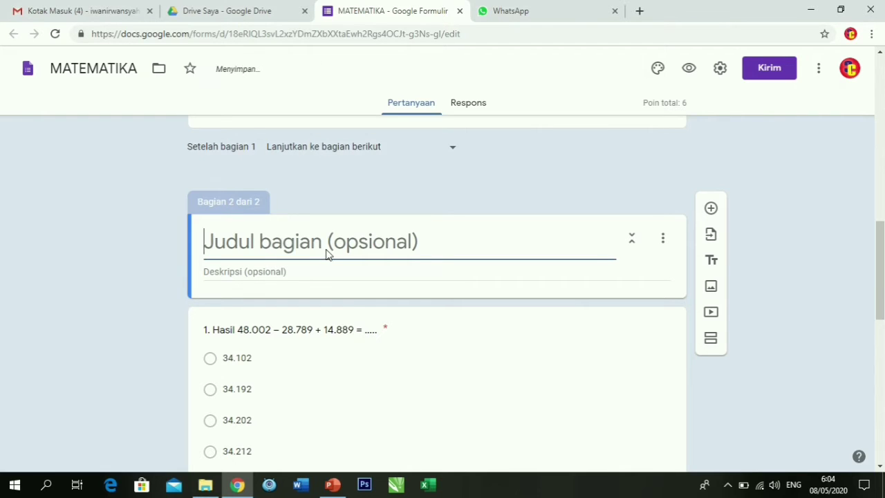
type("MATE")
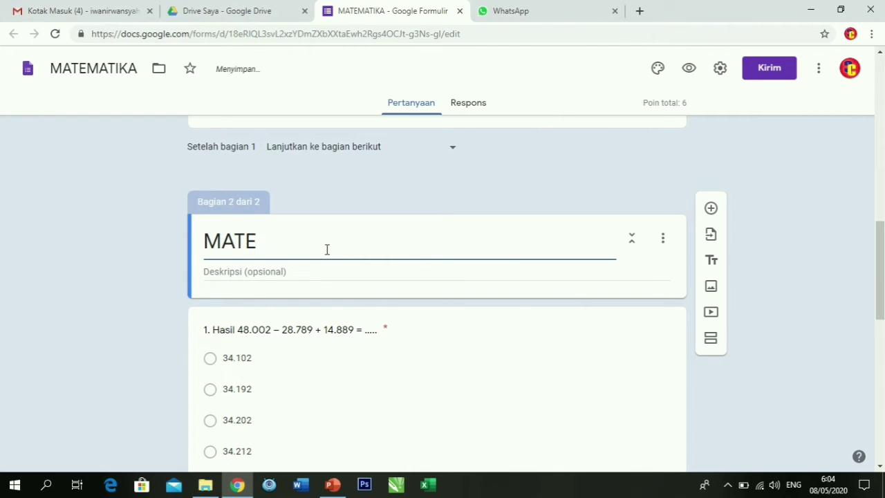
type("MATIKA")
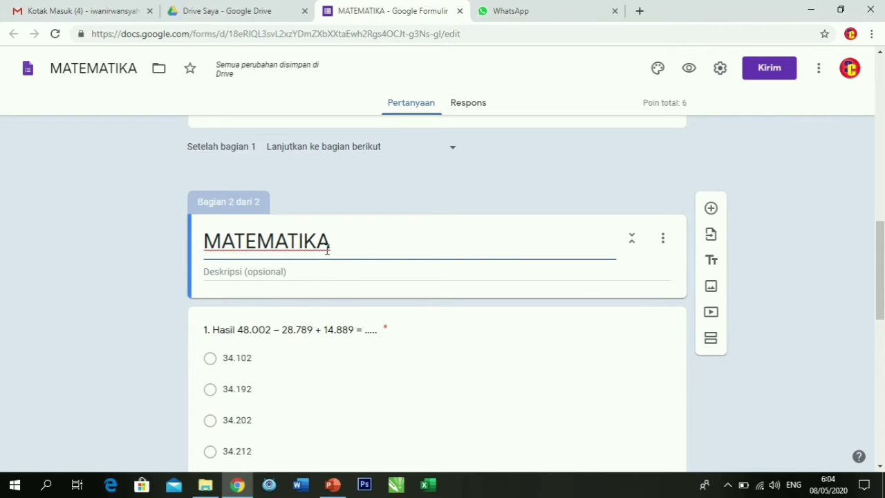
scroll(325, 270, "down", 3)
scroll(325, 276, "down", 4)
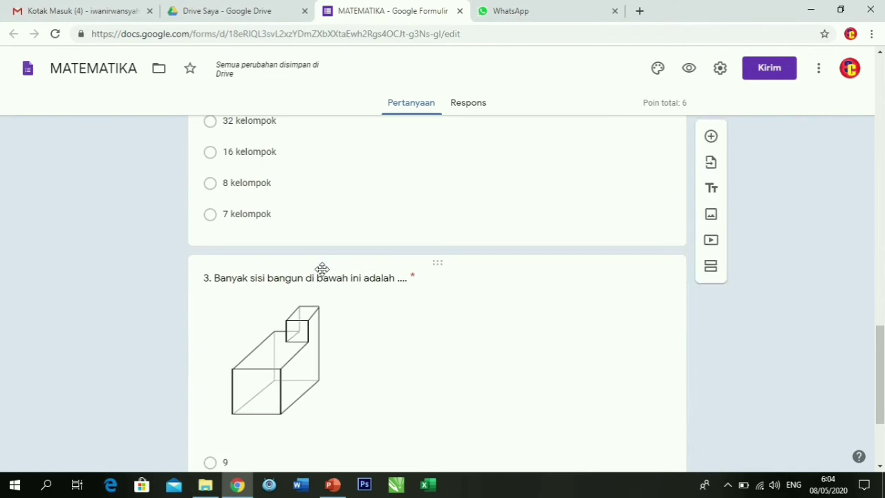
scroll(322, 270, "up", 7)
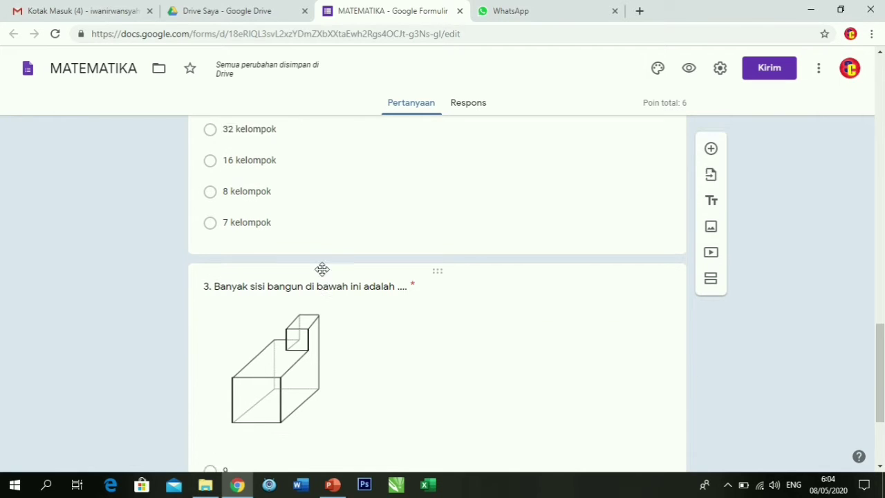
scroll(322, 274, "up", 10)
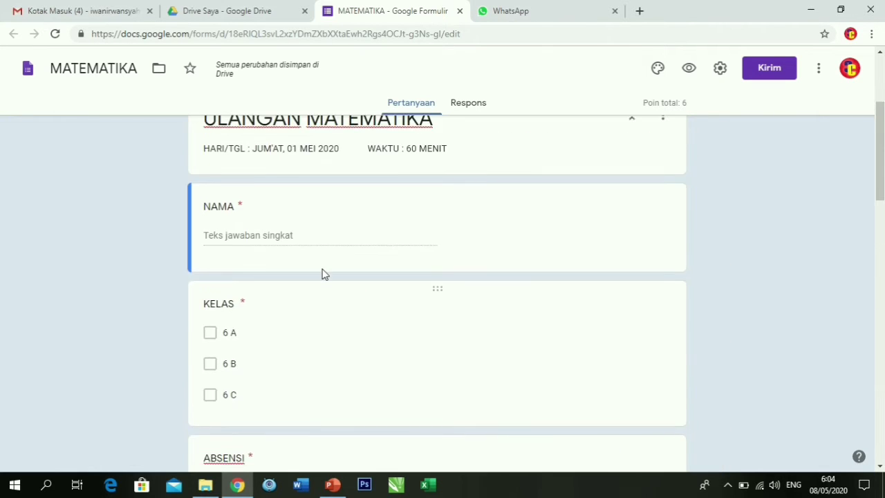
left_click(688, 69)
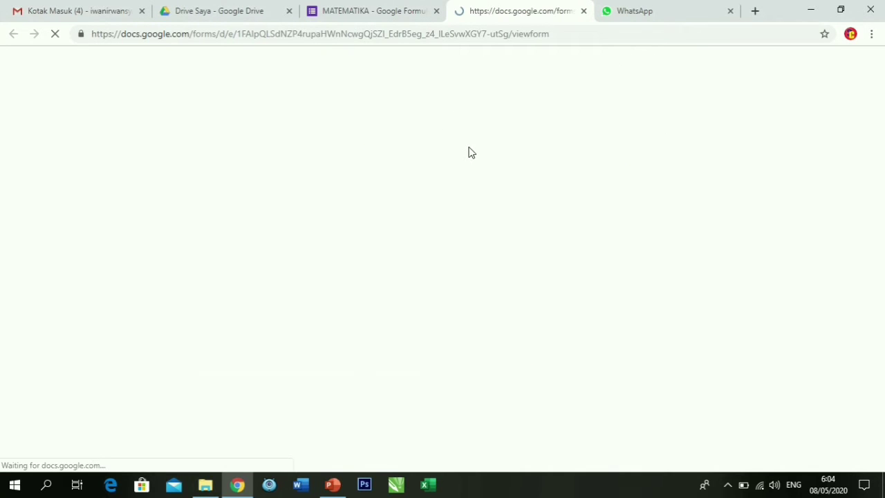
scroll(465, 180, "down", 4)
scroll(462, 191, "down", 2)
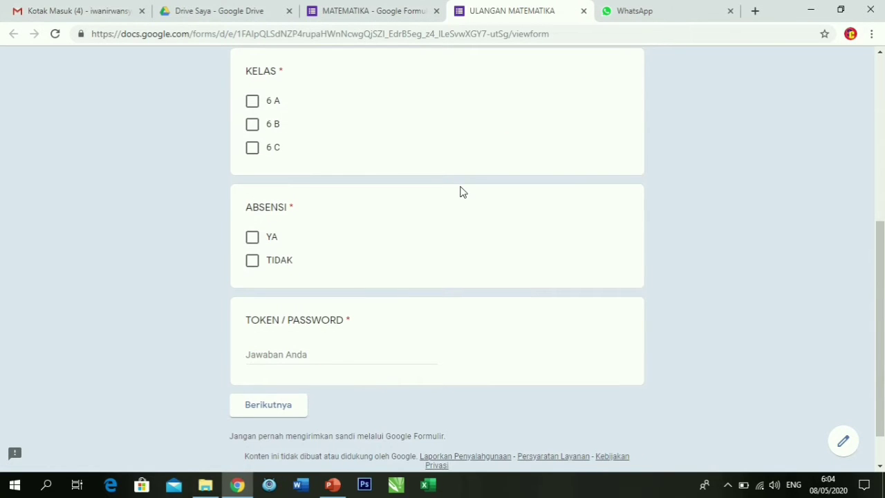
left_click(378, 16)
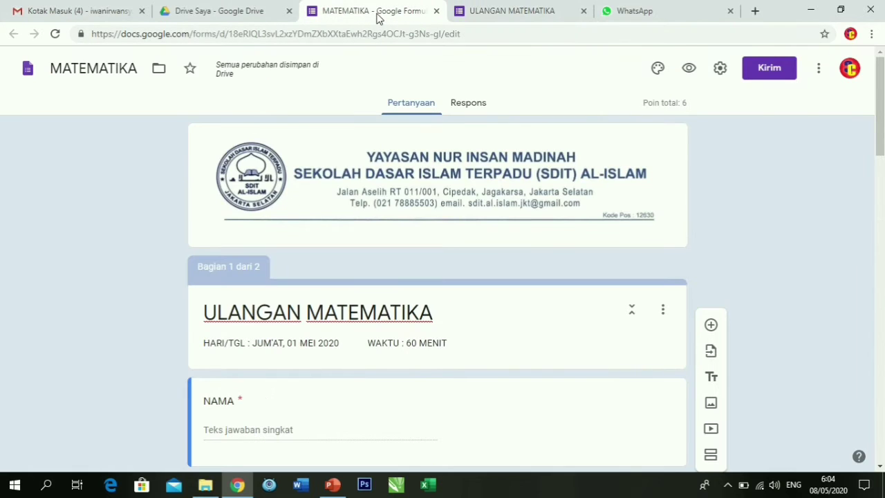
left_click(518, 11)
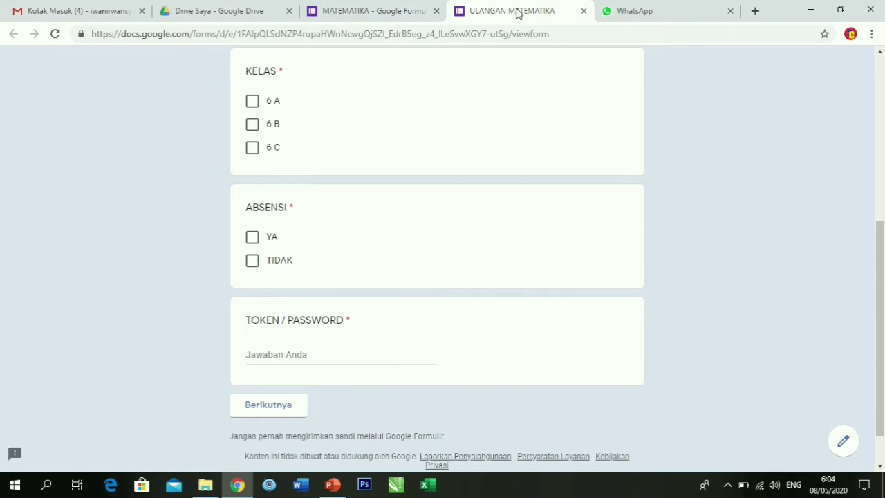
left_click(583, 11)
scroll(388, 197, "down", 3)
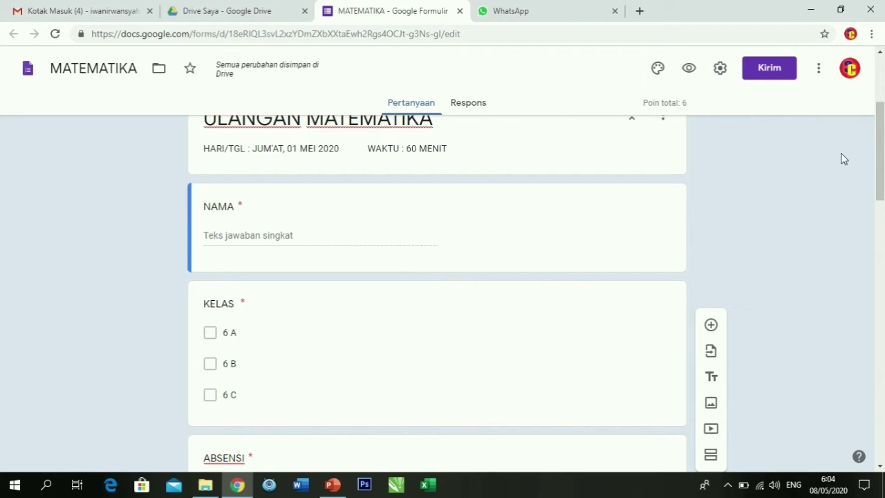
Search the add-on marketplace for FORMLIMITER and open the formLimiter add-on page.
left_click(820, 72)
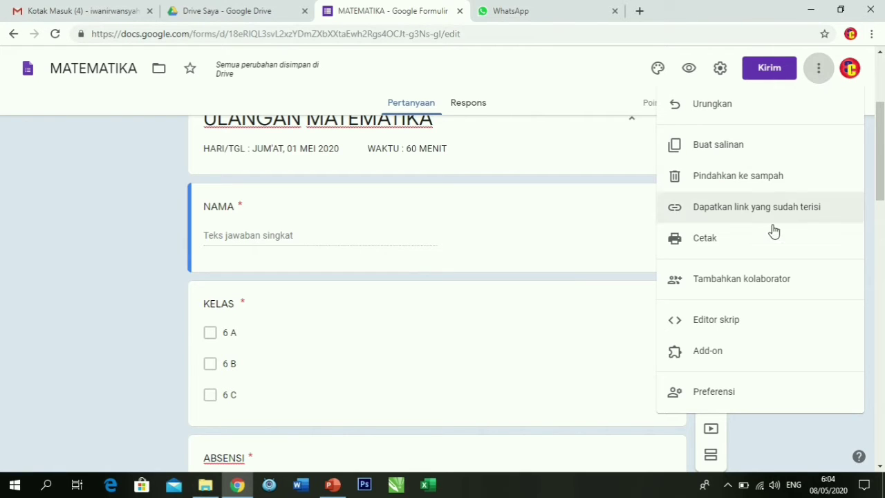
left_click(732, 354)
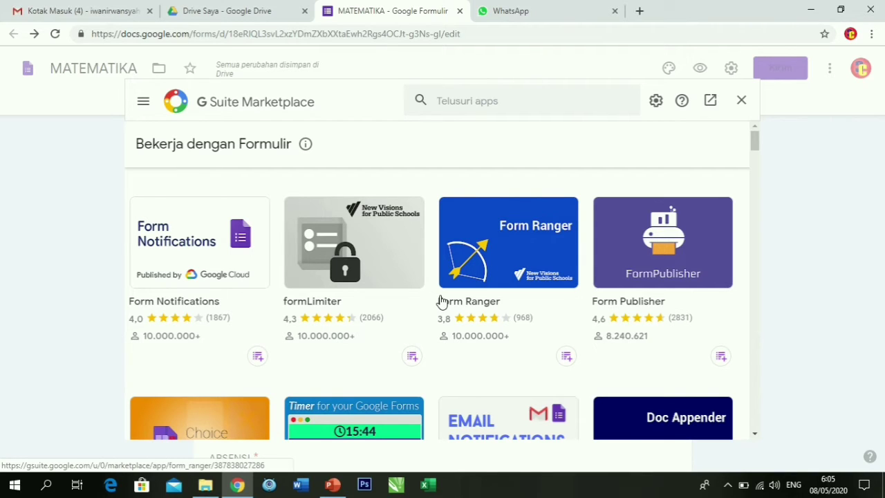
left_click(526, 94)
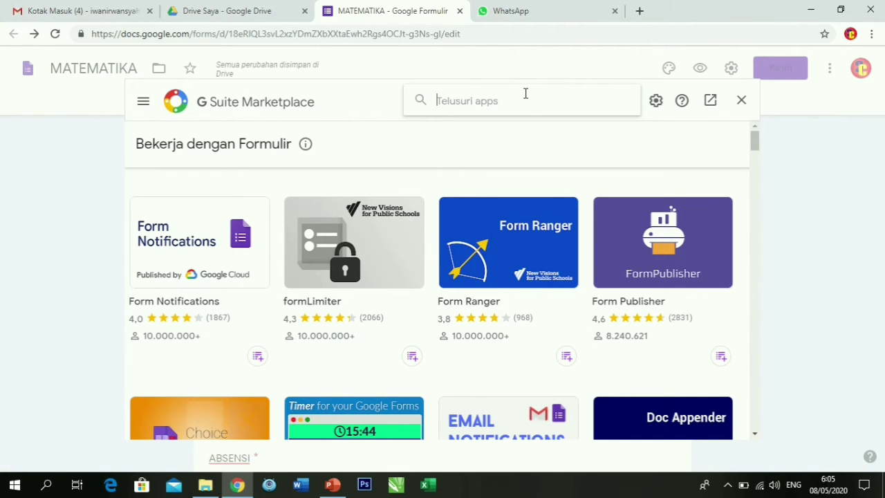
type("FORMLIM")
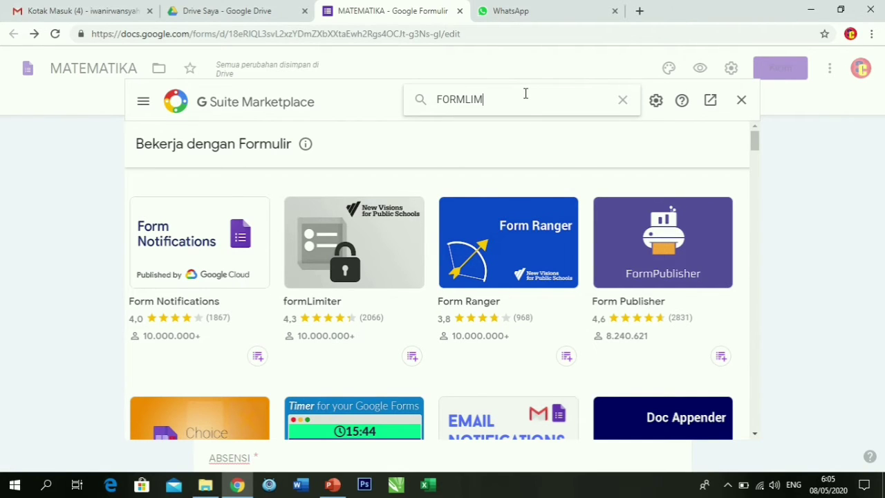
type("ITER")
key("Return")
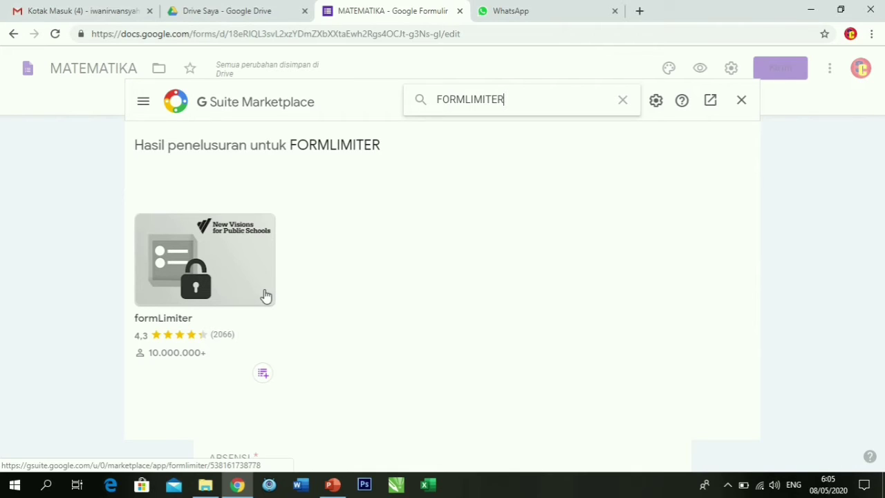
left_click(232, 271)
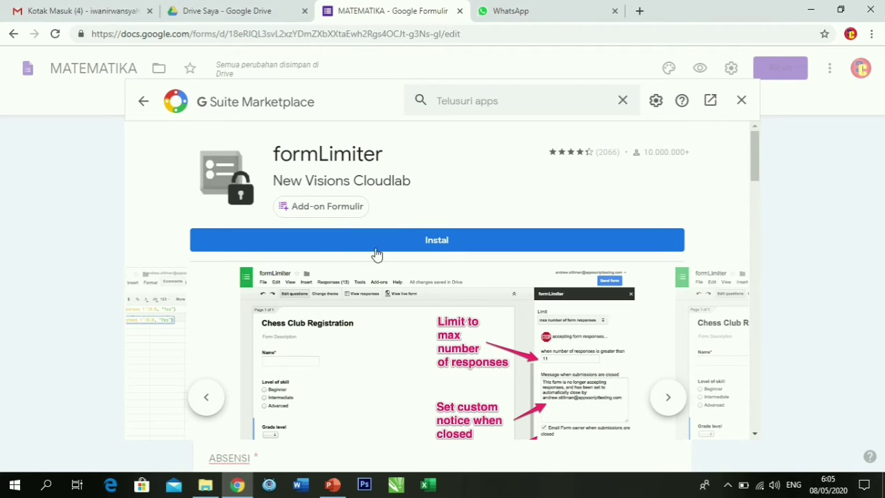
Install formLimiter, choosing the Google account and allowing (Izinkan) its requested permissions.
left_click(434, 242)
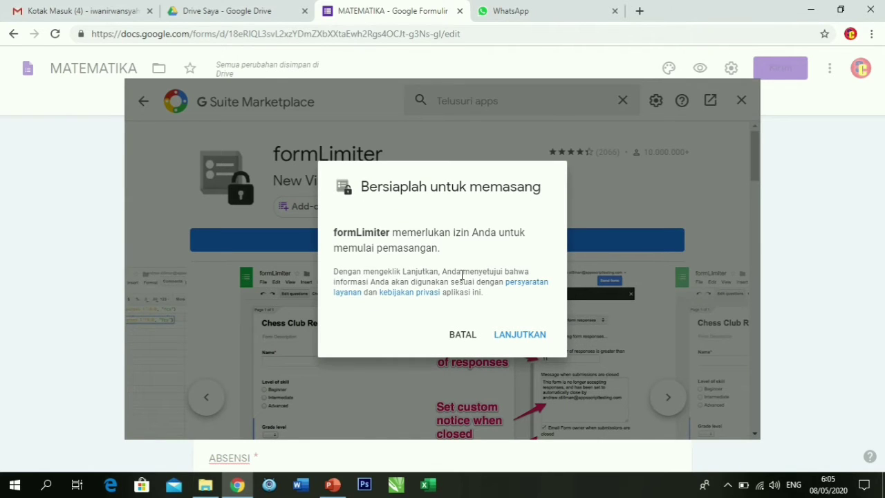
left_click(517, 336)
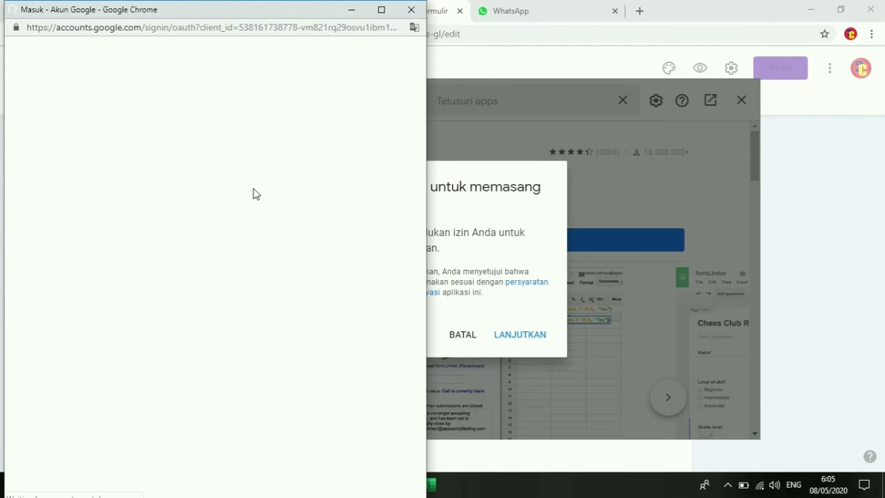
left_click(202, 251)
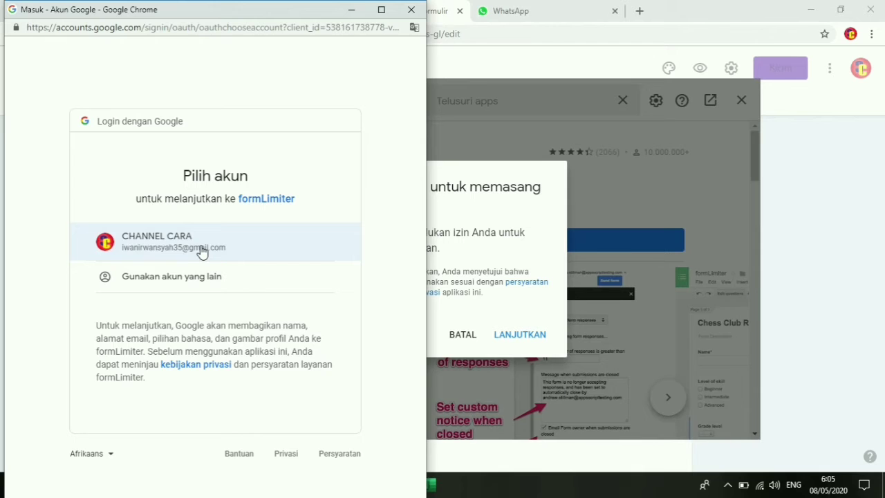
left_click(202, 250)
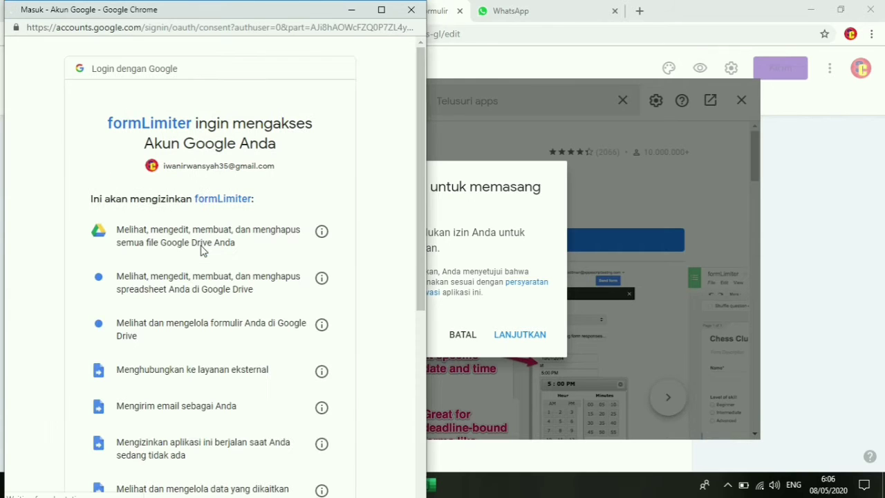
scroll(214, 246, "down", 1)
scroll(215, 247, "down", 4)
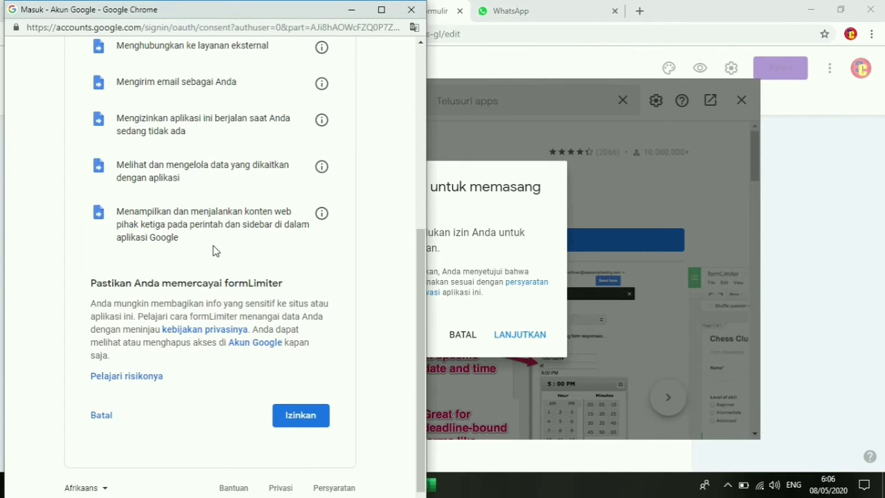
left_click(296, 417)
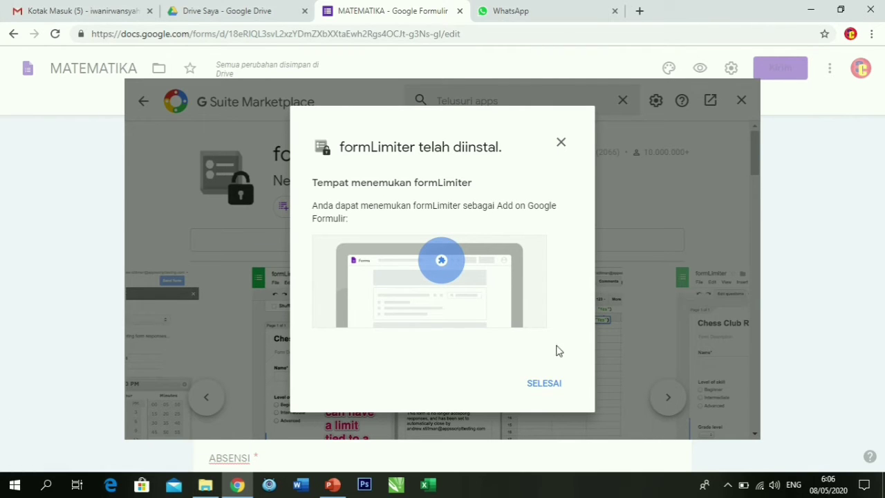
Dismiss the formLimiter installed notice, close its panel, and show the form's installed add-ons.
left_click(537, 393)
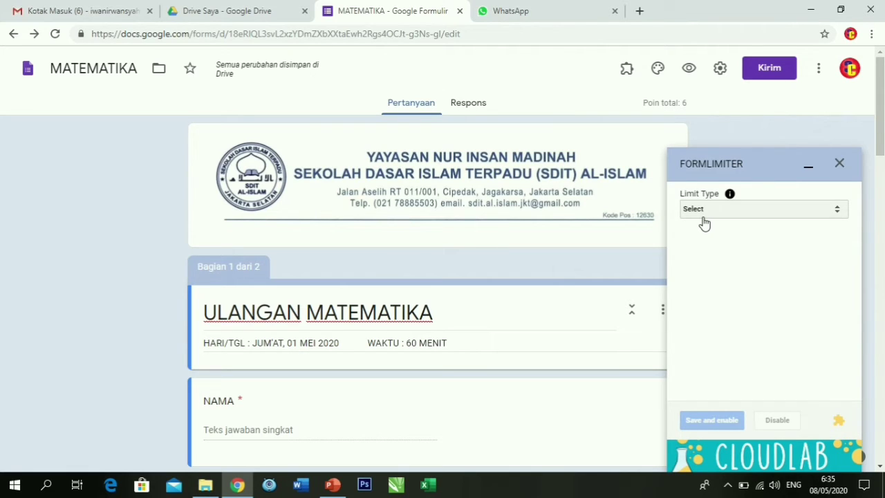
left_click(841, 164)
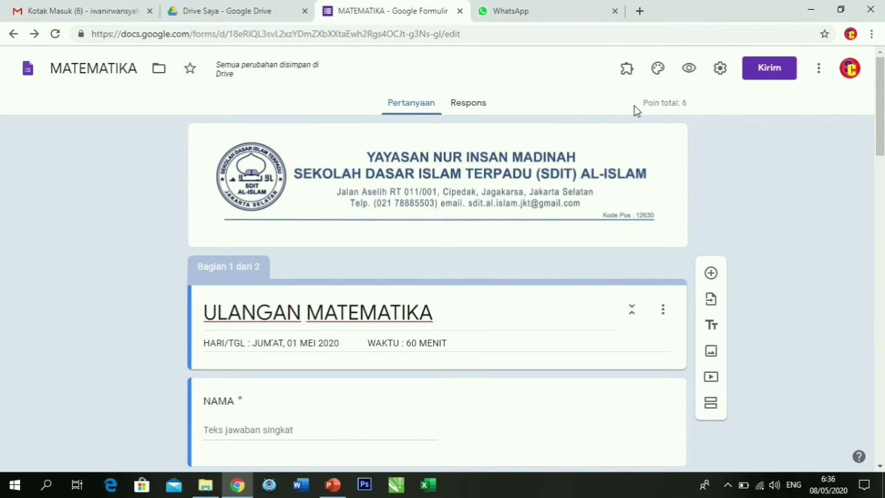
left_click(627, 69)
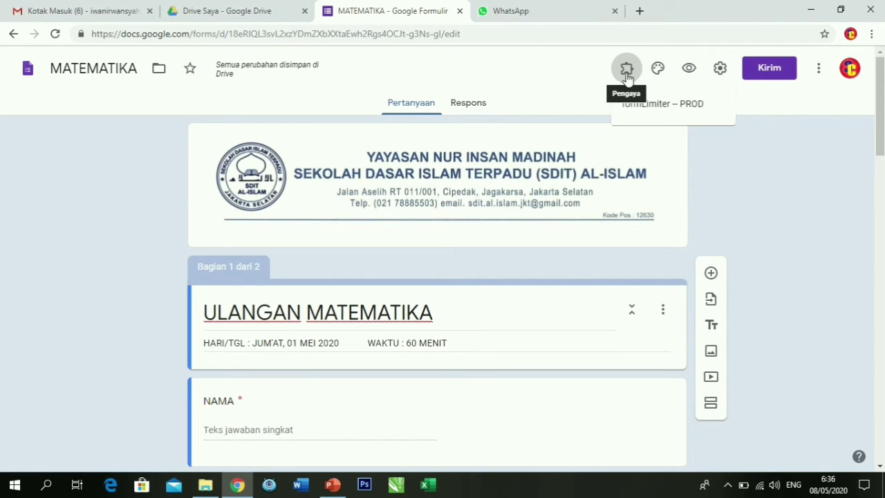
Start a formLimiter Set limit with Limit Type 'date and time' and open the due-date calendar.
left_click(660, 105)
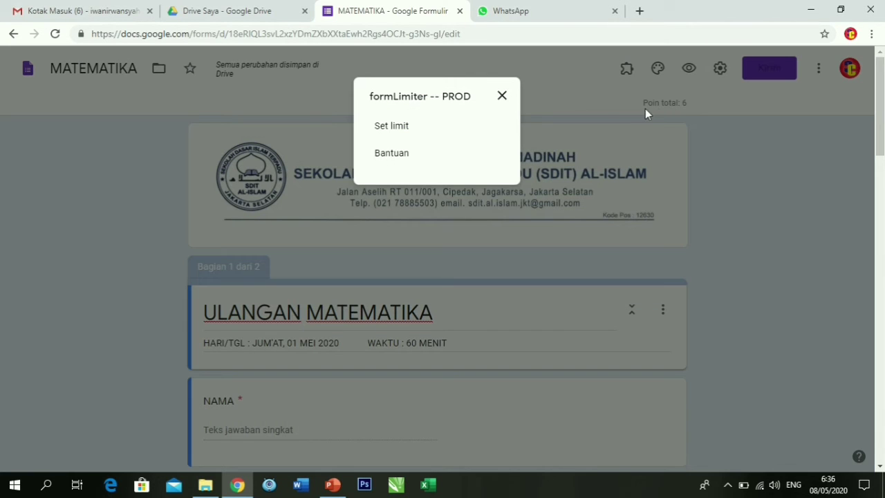
left_click(425, 129)
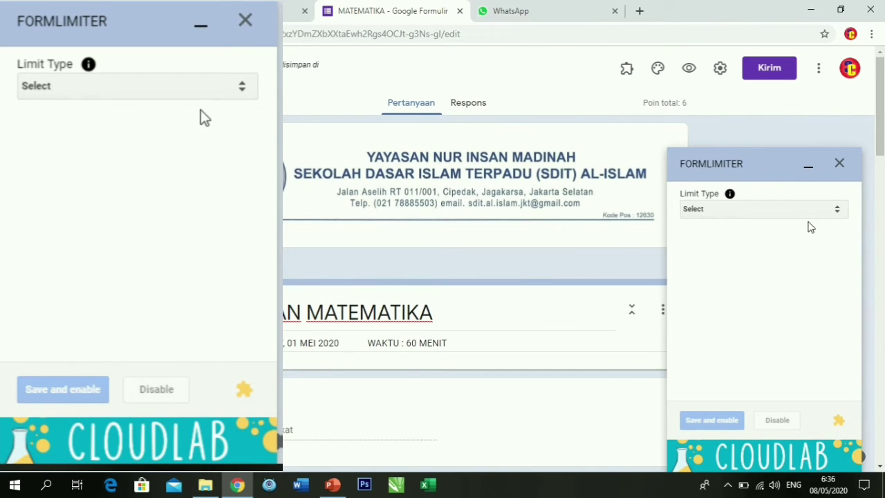
left_click(809, 210)
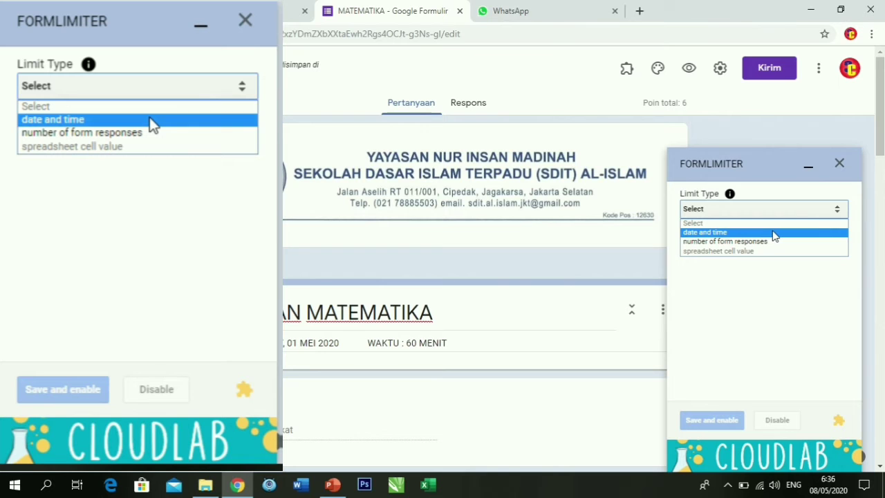
left_click(152, 122)
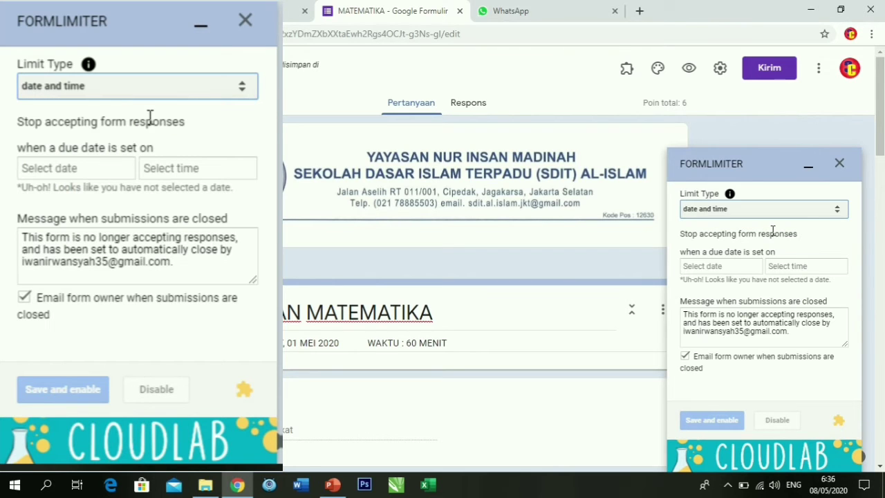
left_click(103, 174)
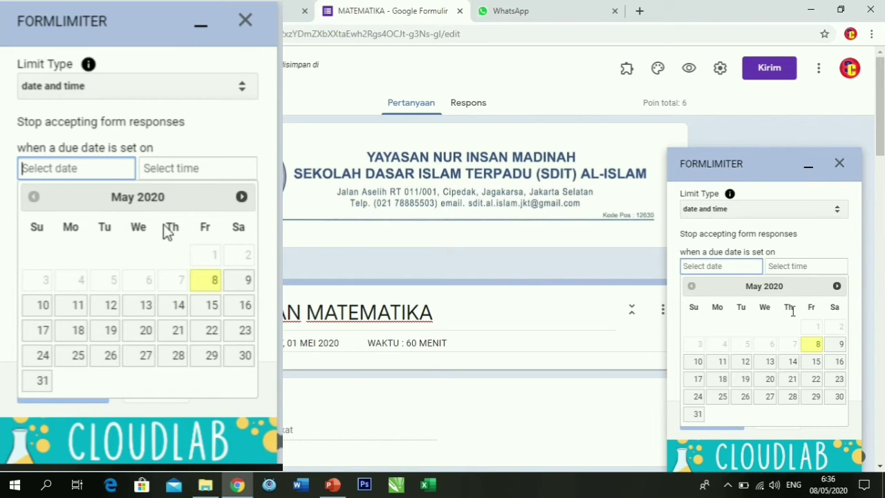
Set the formLimiter deadline to 05/08/2020 at 6:45 AM and select the old closing message.
left_click(211, 280)
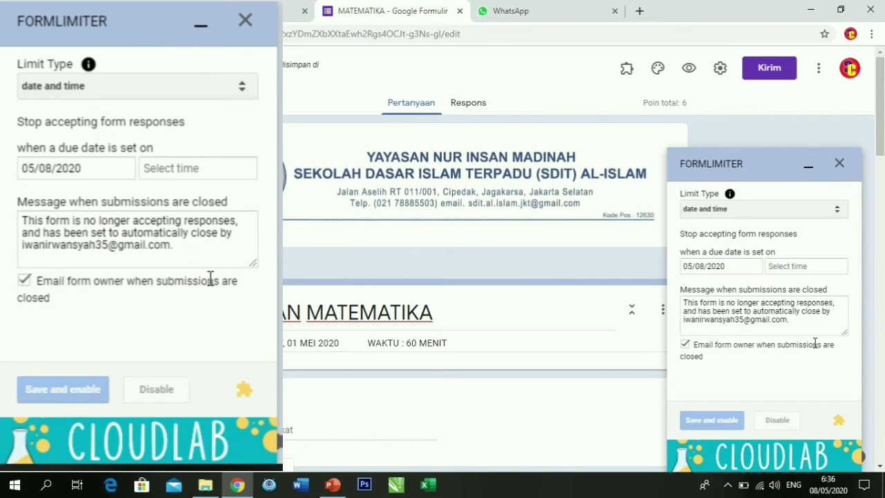
left_click(176, 176)
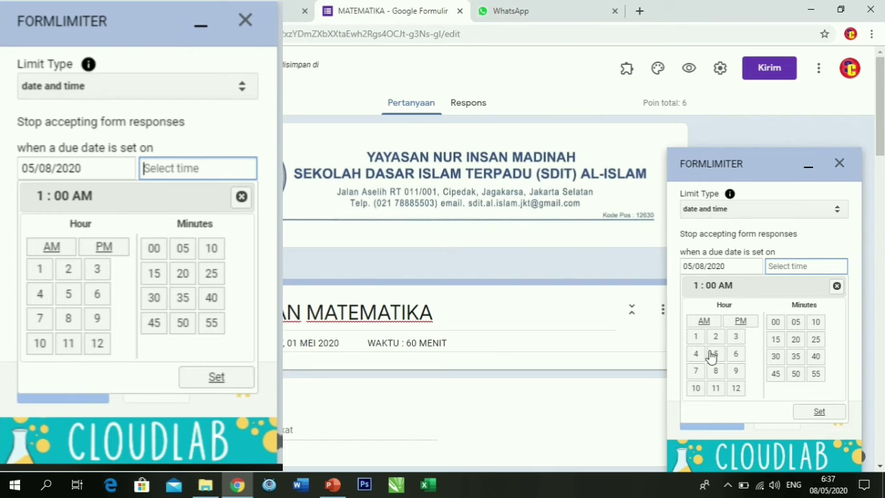
left_click(96, 324)
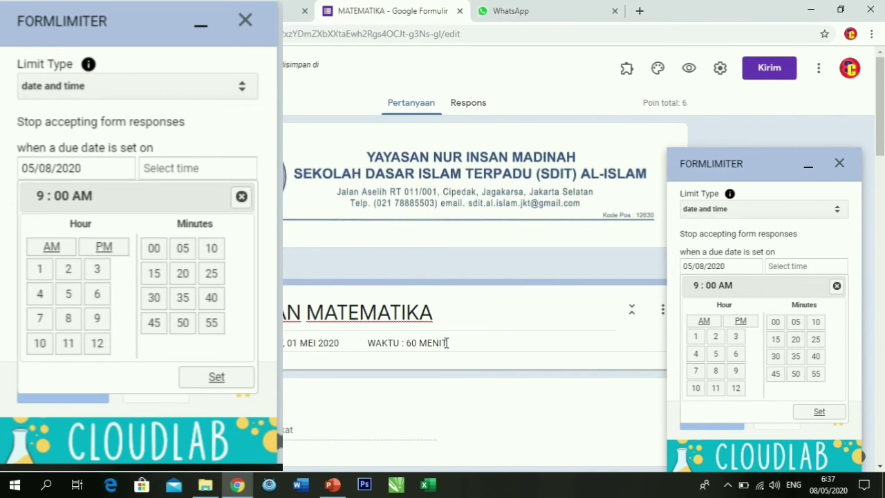
left_click(719, 375)
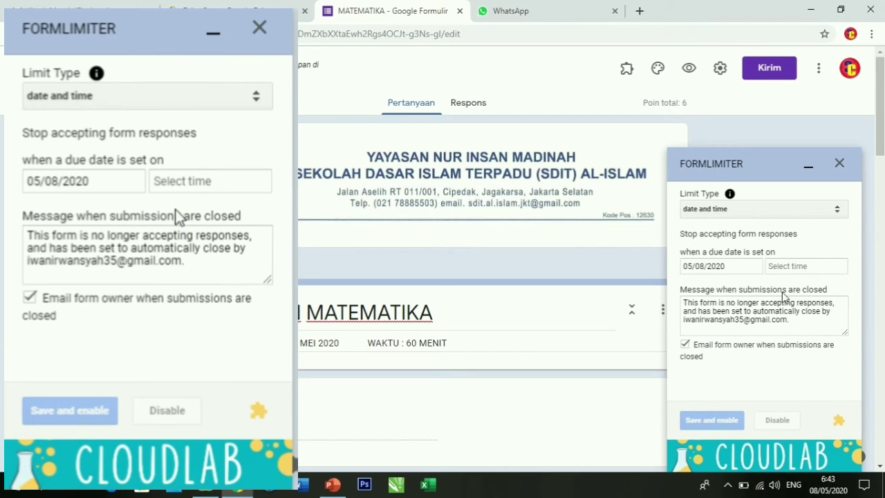
left_click(780, 268)
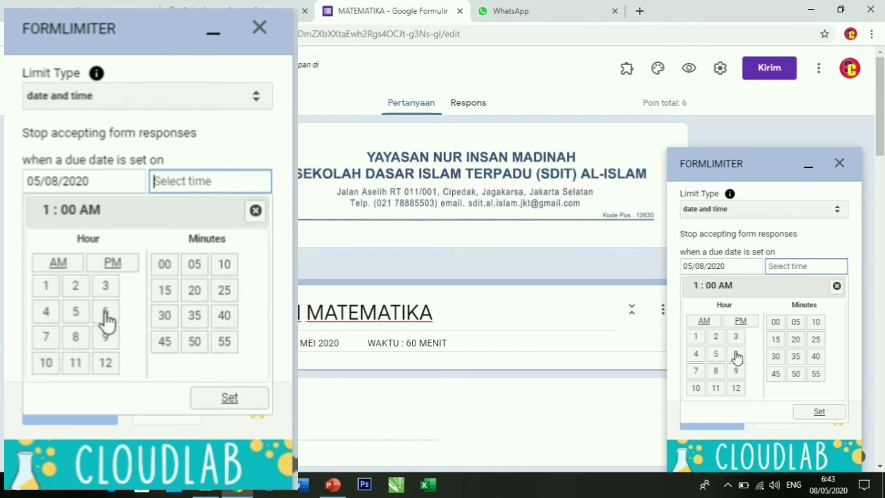
left_click(736, 354)
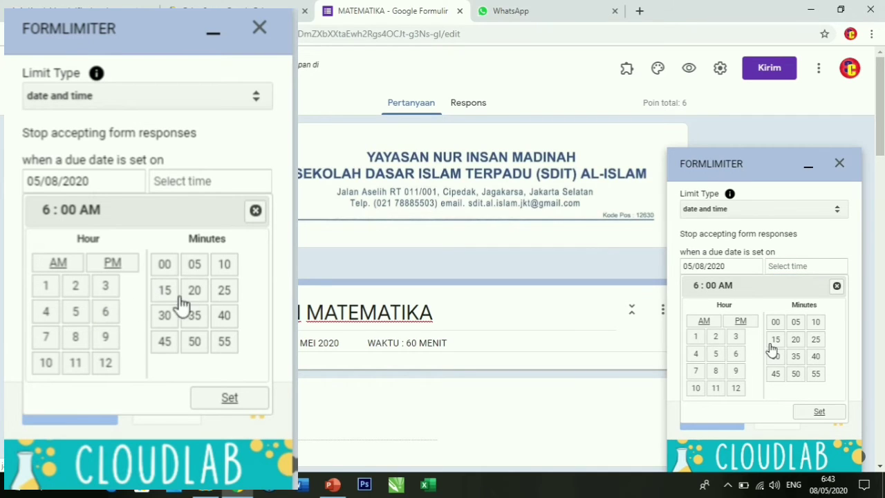
left_click(776, 375)
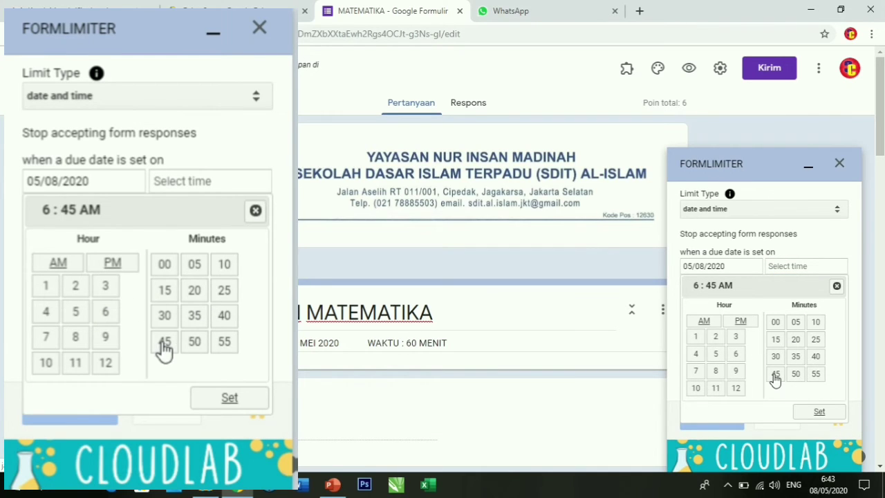
left_click(820, 413)
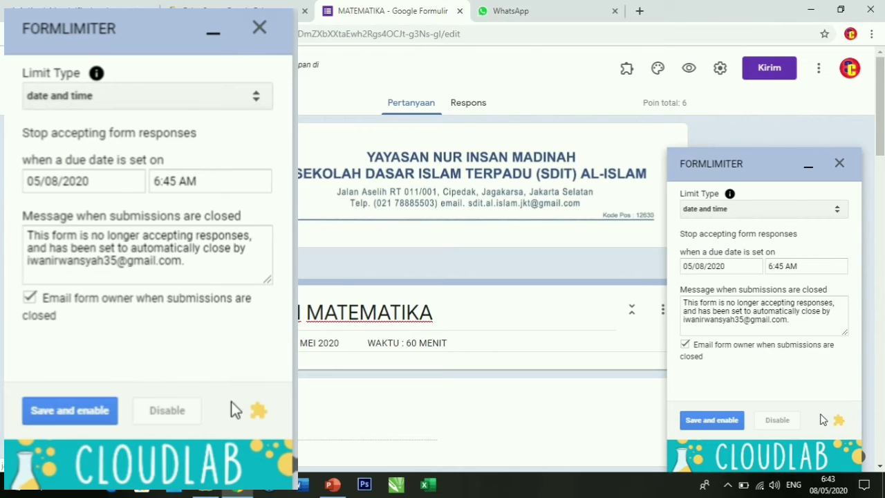
left_click_drag(790, 320, 680, 304)
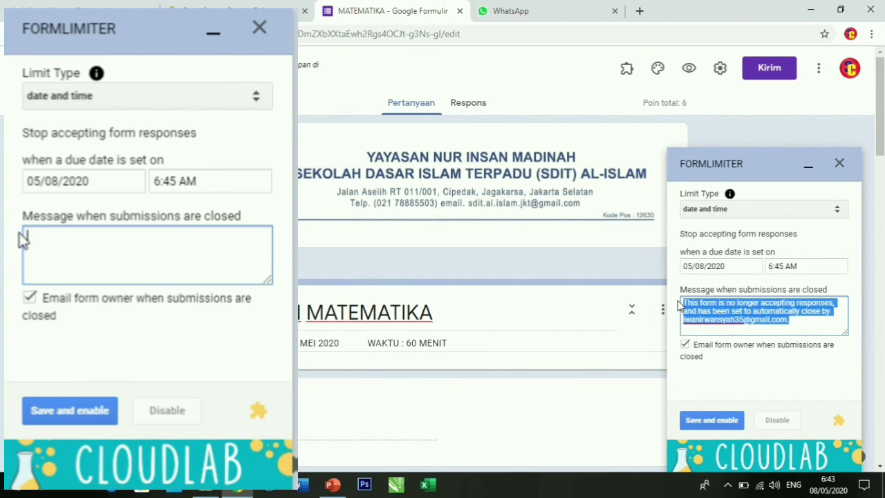
Replace the closed-submissions text with 'maaf, waktu pelaksanaan ulangan sudah berakhir', fixing a typo.
key("BackSpace")
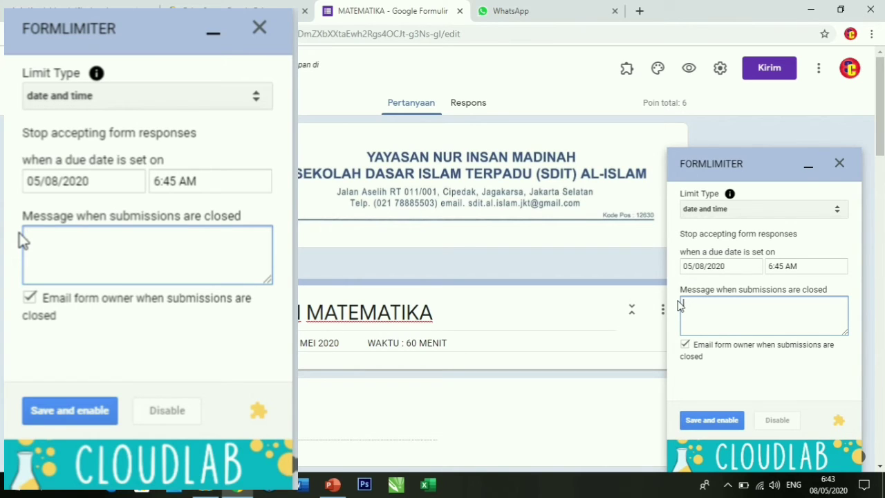
type("maaf, waktu ")
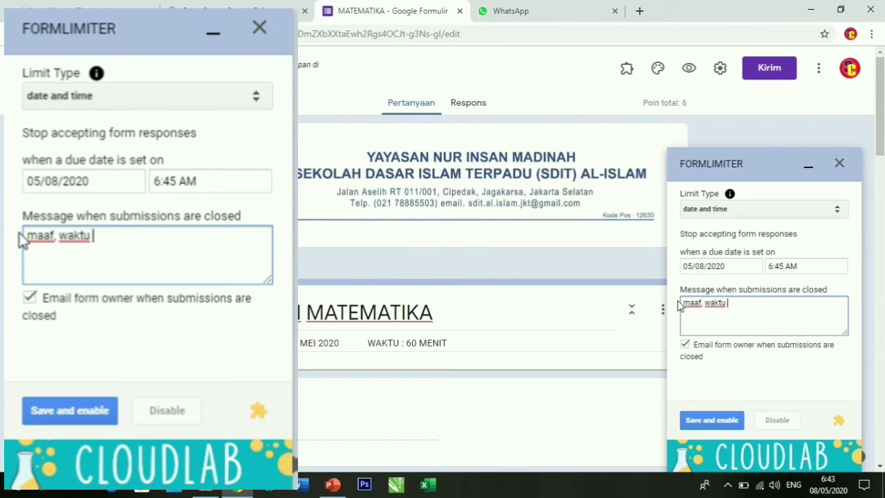
type("pelaksanaa")
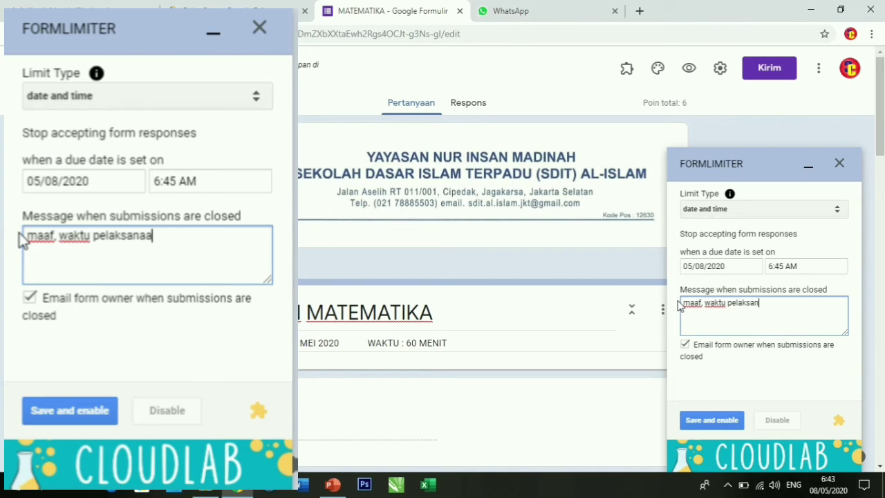
type("n ulan")
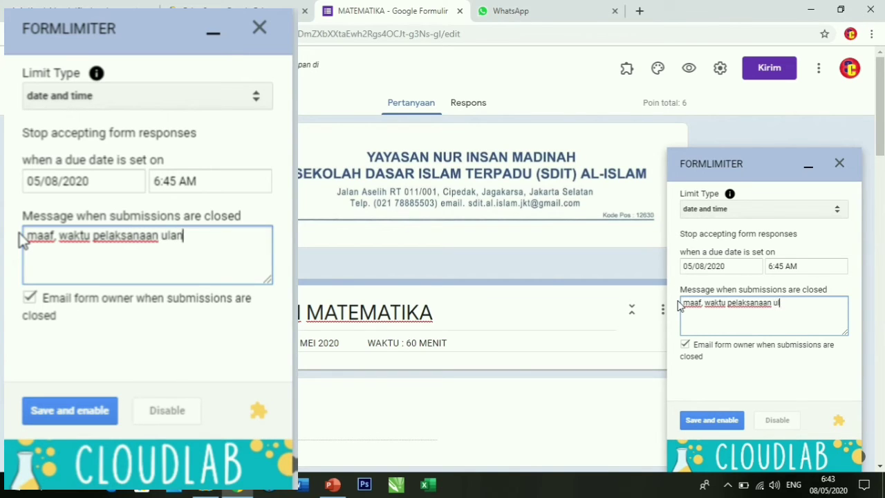
type("gan sudah ")
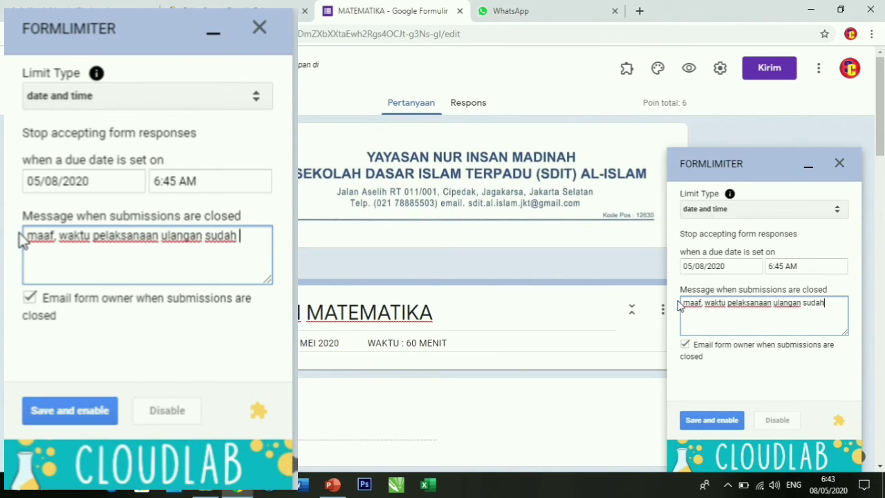
type("berakhir")
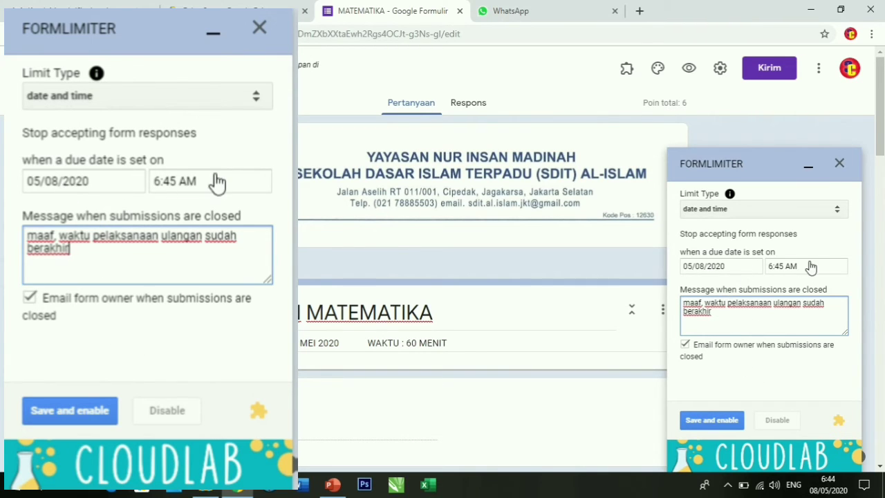
left_click(93, 419)
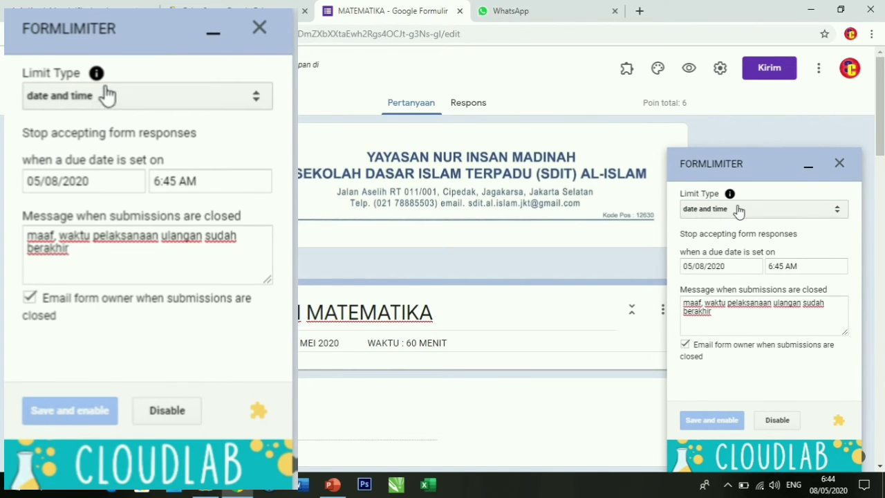
mouse_move(96, 74)
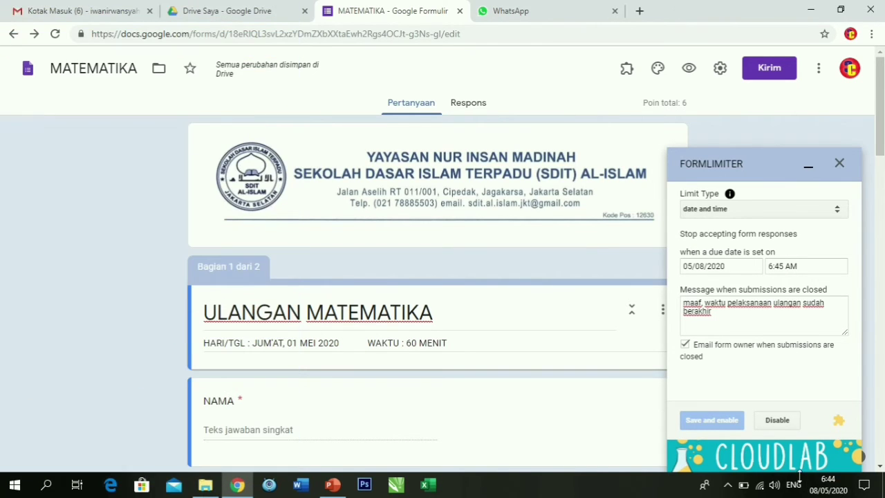
Preview the ULANGAN MATEMATIKA quiz and scroll through its first page.
mouse_move(840, 487)
left_click(688, 70)
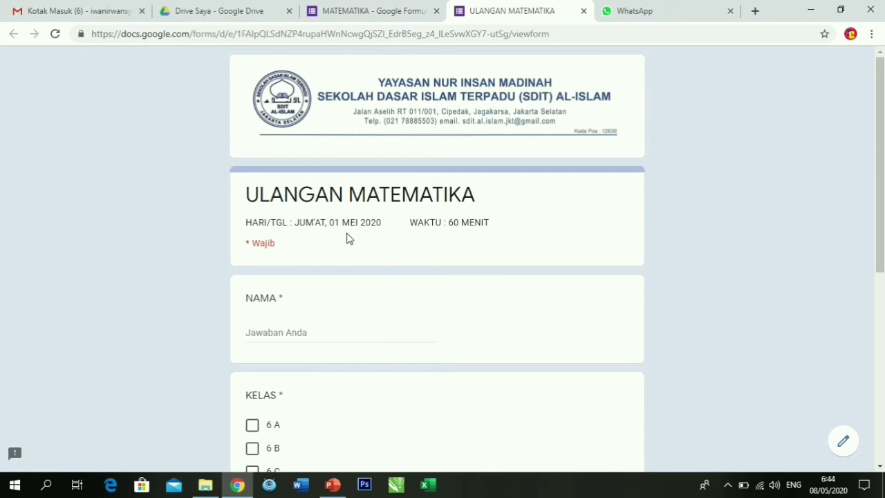
scroll(368, 189, "down", 3)
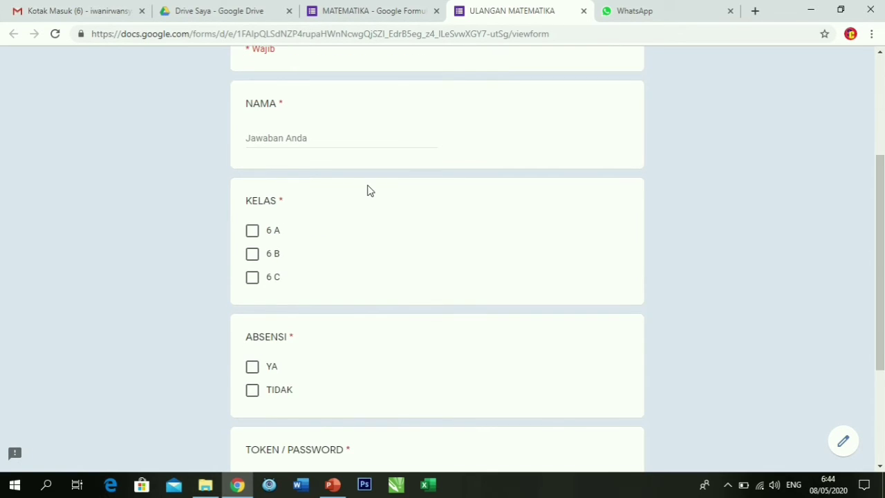
scroll(368, 191, "up", 3)
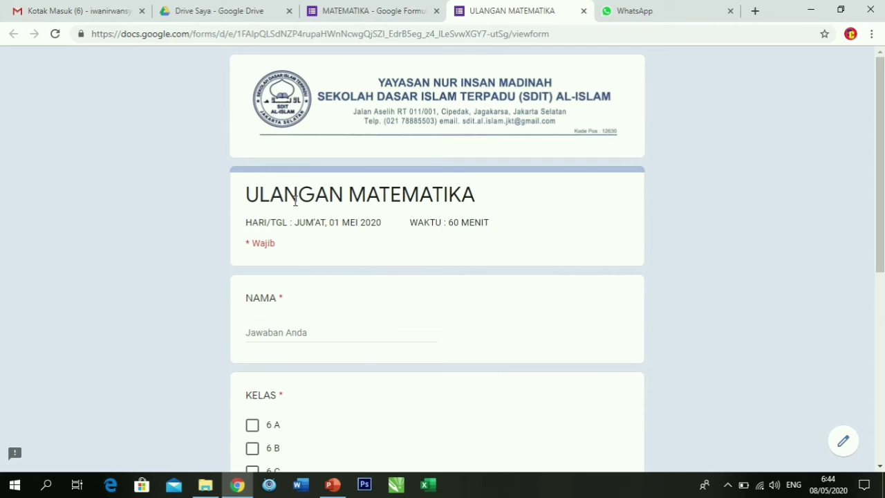
scroll(443, 240, "down", 4)
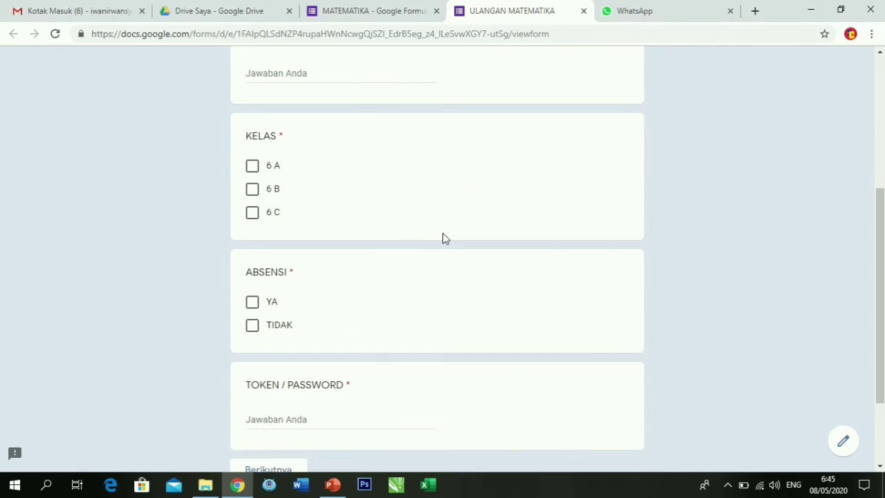
scroll(399, 225, "up", 3)
left_click(322, 263)
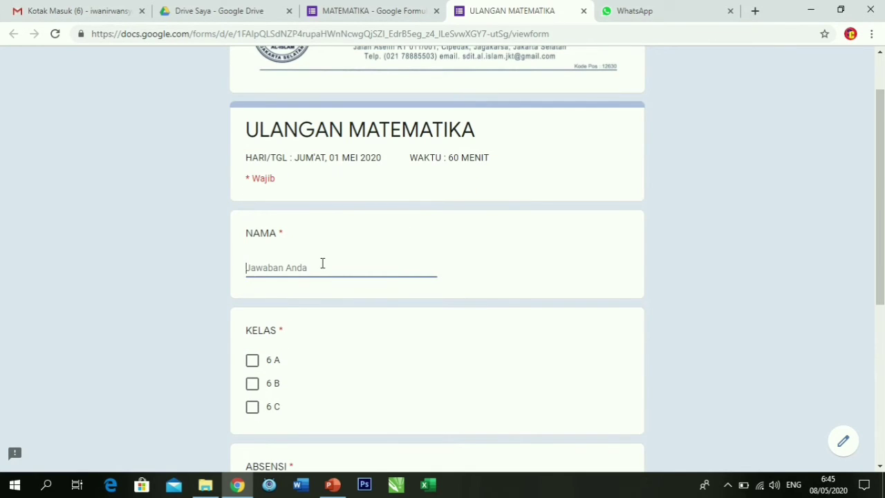
scroll(323, 263, "down", 4)
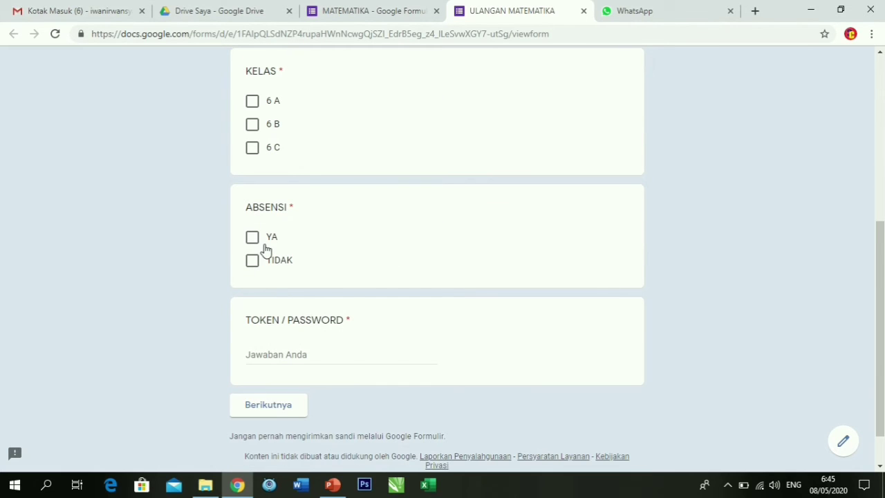
left_click(289, 354)
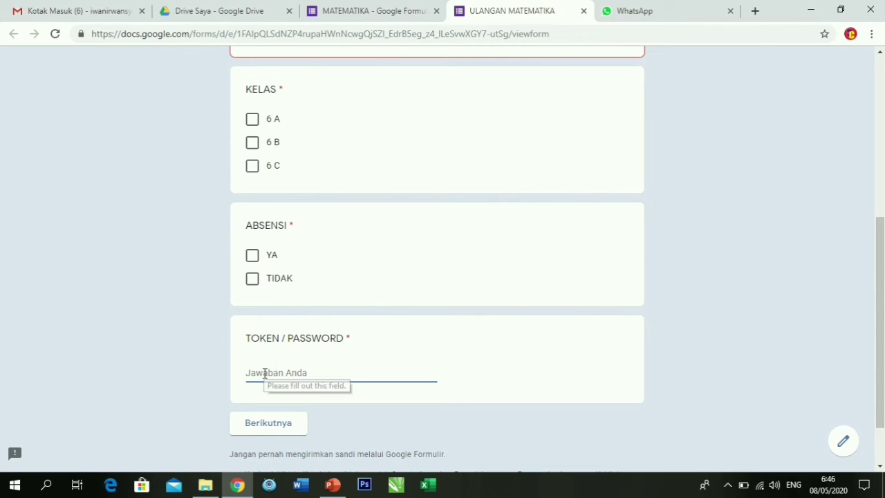
type("1234")
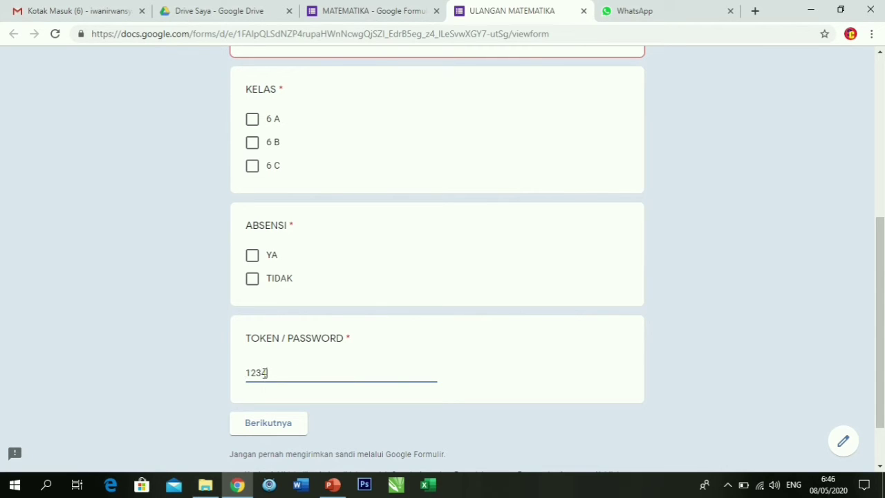
type("oke")
key("BackSpace")
key("BackSpace")
key("BackSpace")
key("BackSpace")
key("BackSpace")
key("BackSpace")
key("BackSpace")
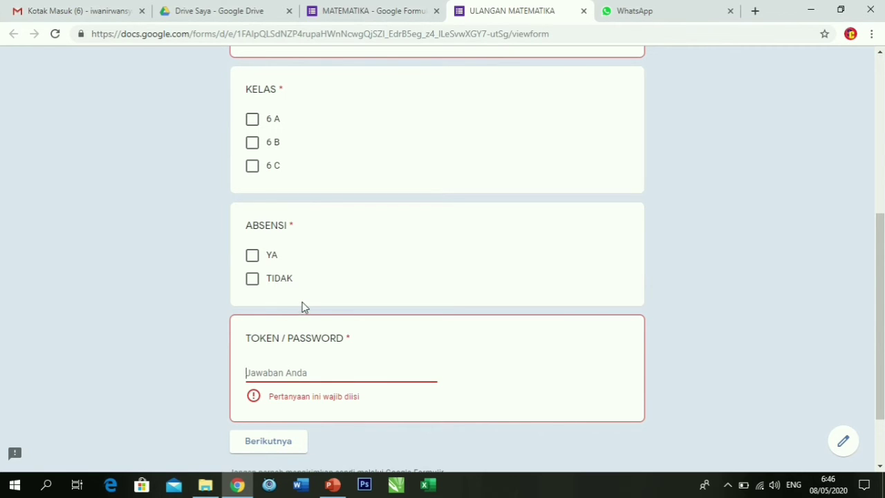
scroll(303, 308, "up", 3)
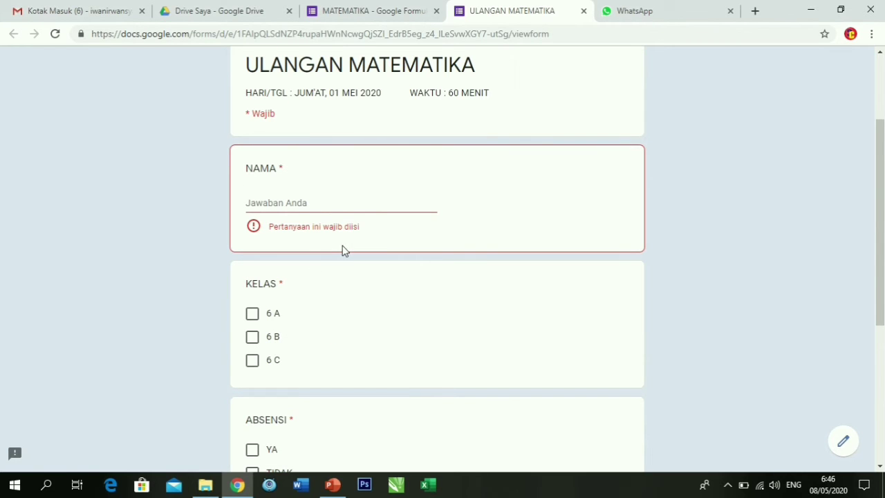
scroll(328, 334, "down", 3)
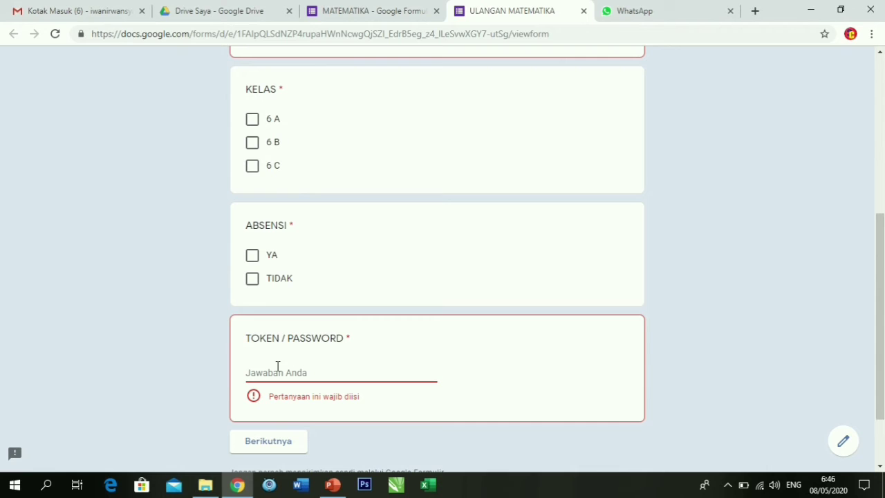
Leave the preview, reopen it to see the closed-form message, then close it.
left_click(583, 12)
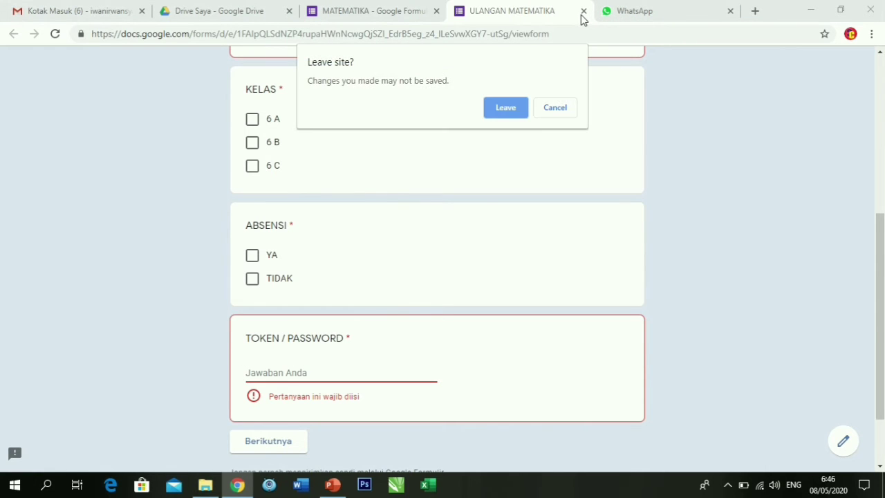
left_click(524, 116)
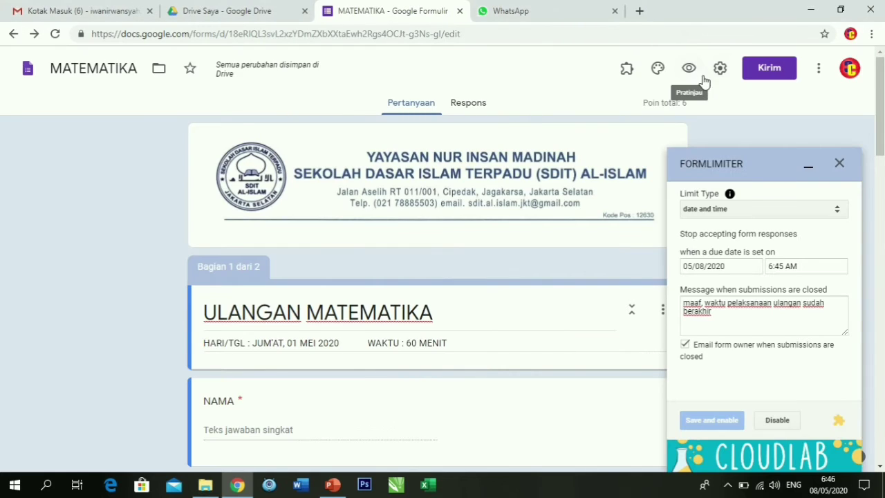
left_click(688, 72)
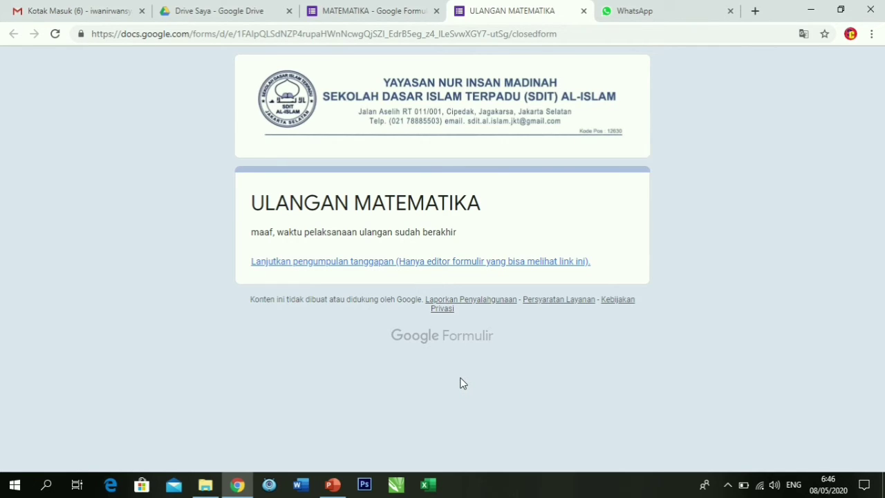
left_click(583, 12)
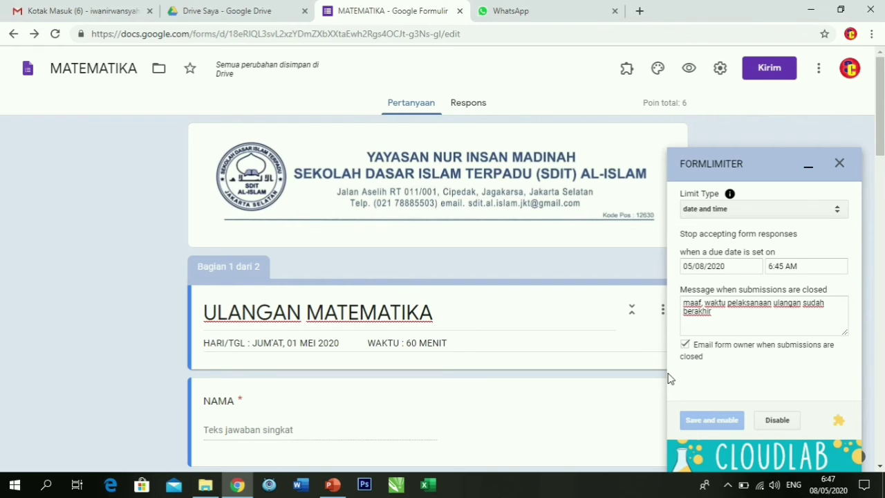
Disable the current limit and start a new date-and-time limit due 05/08/2020.
left_click(786, 422)
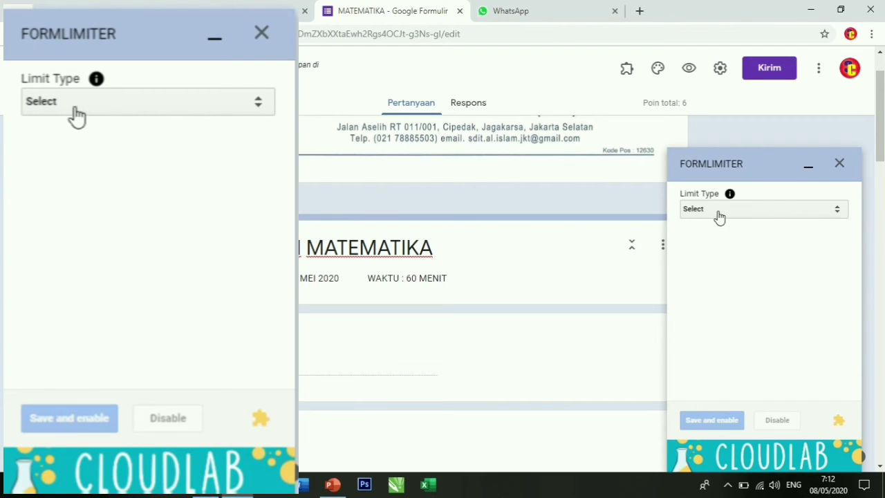
left_click(111, 111)
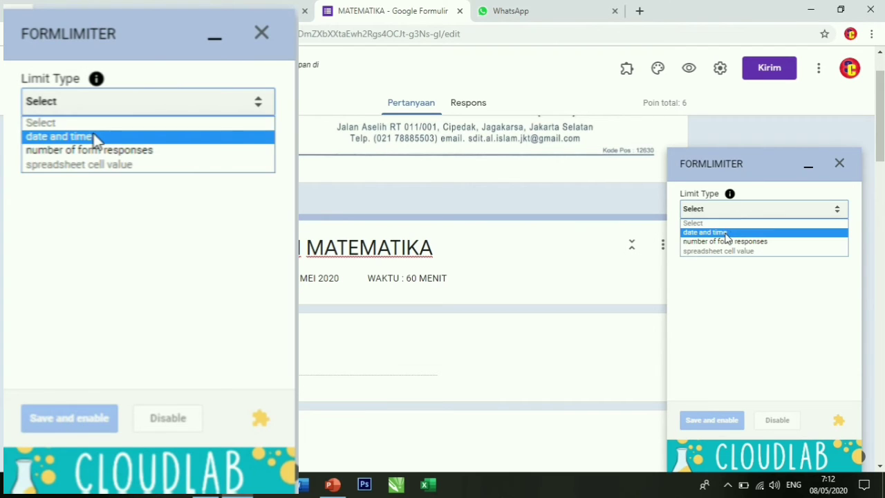
left_click(90, 139)
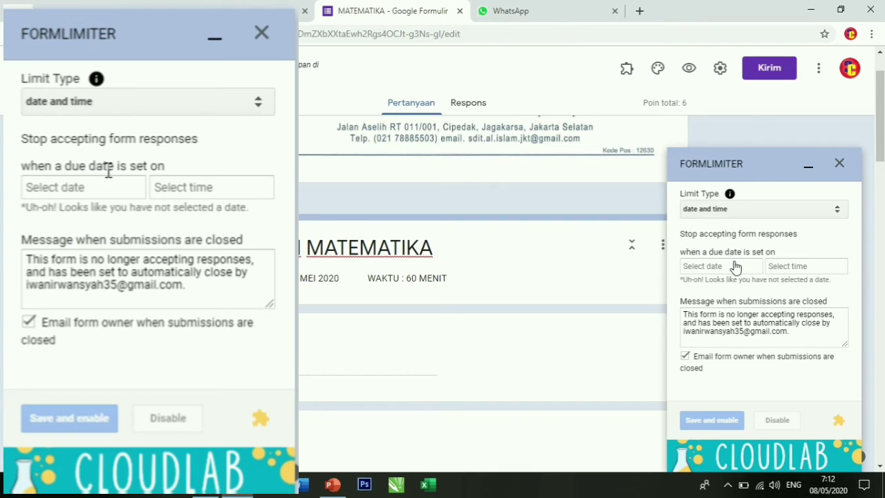
left_click(98, 187)
left_click(224, 306)
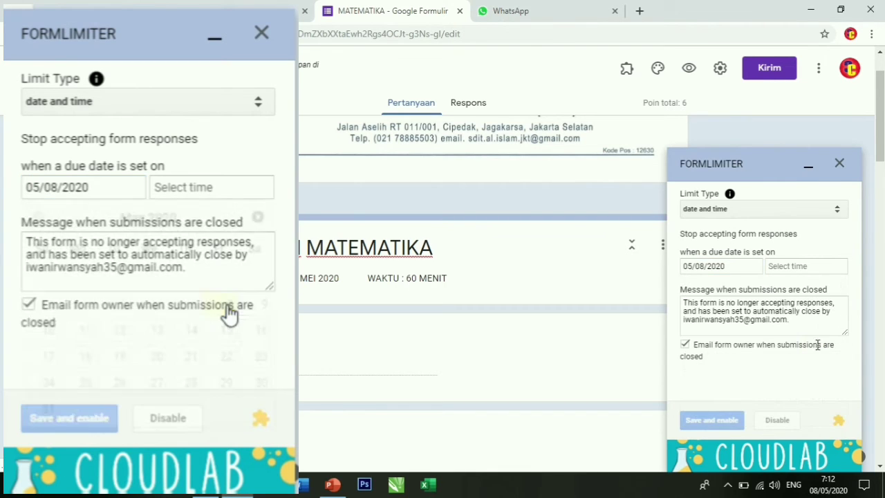
left_click(202, 192)
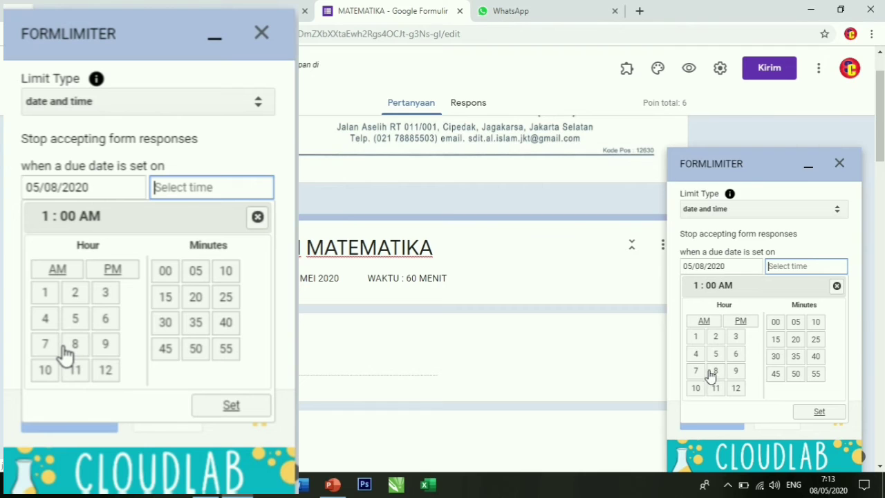
Set the closing time to 9:00 AM and select the default closing message.
left_click(107, 349)
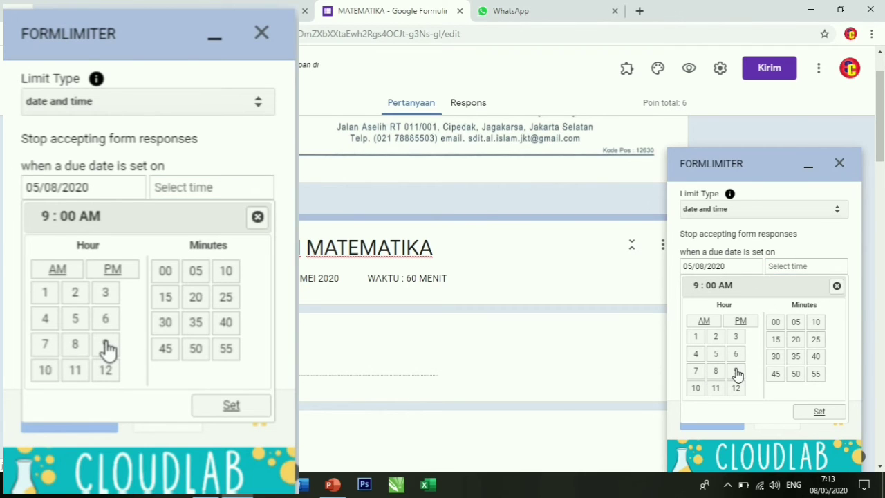
left_click(233, 407)
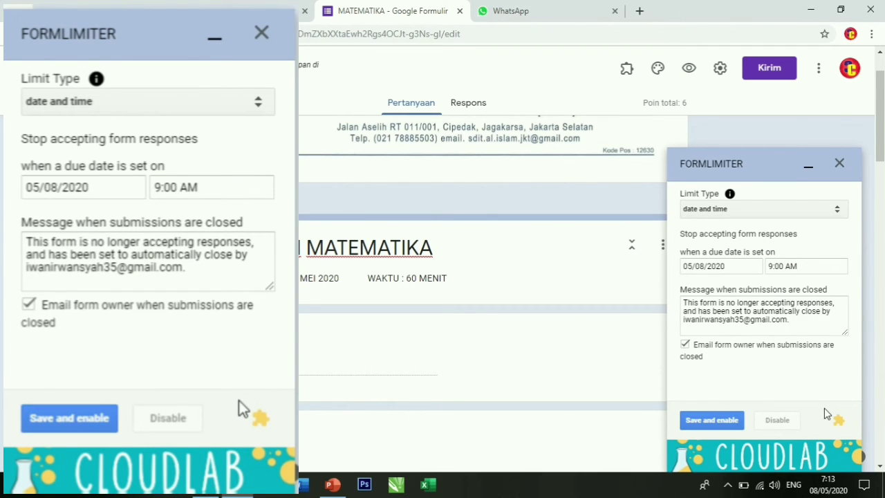
left_click_drag(790, 320, 681, 298)
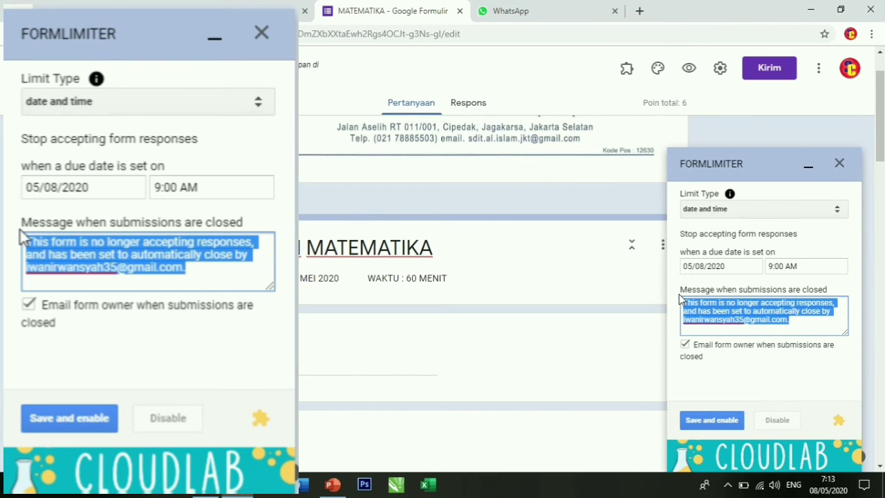
Enter 'waktu pelaksanaan telah berakhir' as the closing message, then save and enable the limit.
type("waktu ")
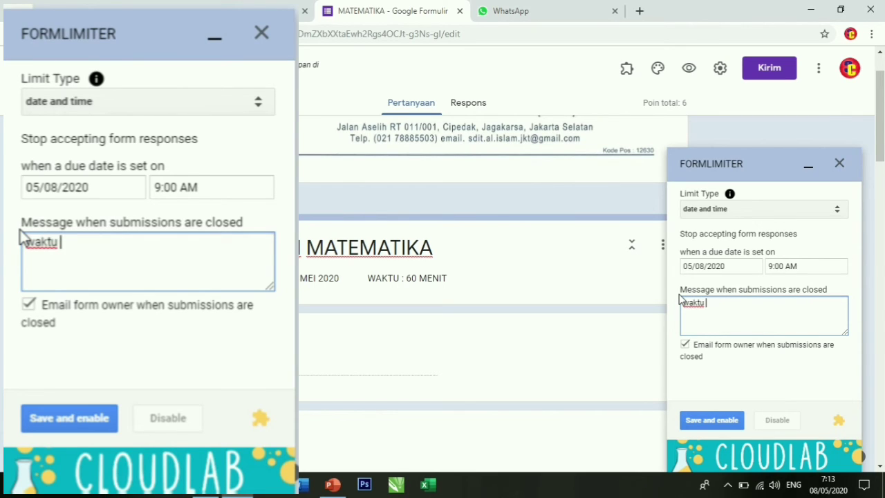
type("pelaksan")
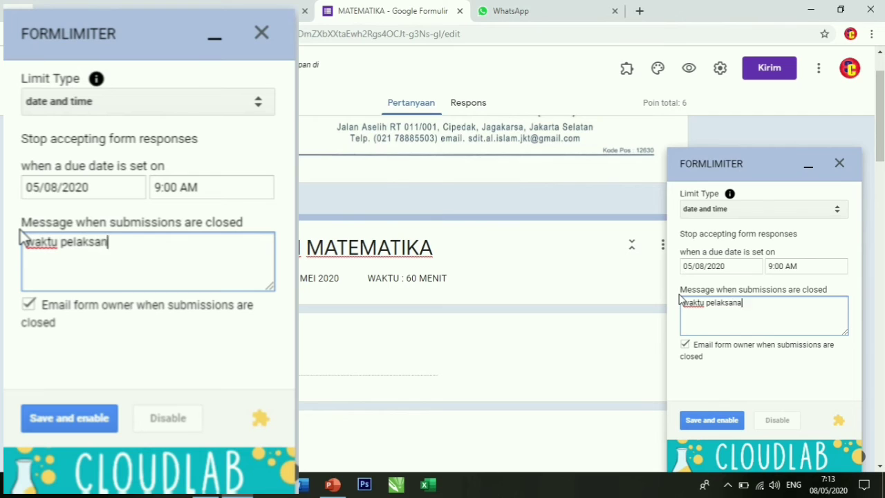
type("aan tea")
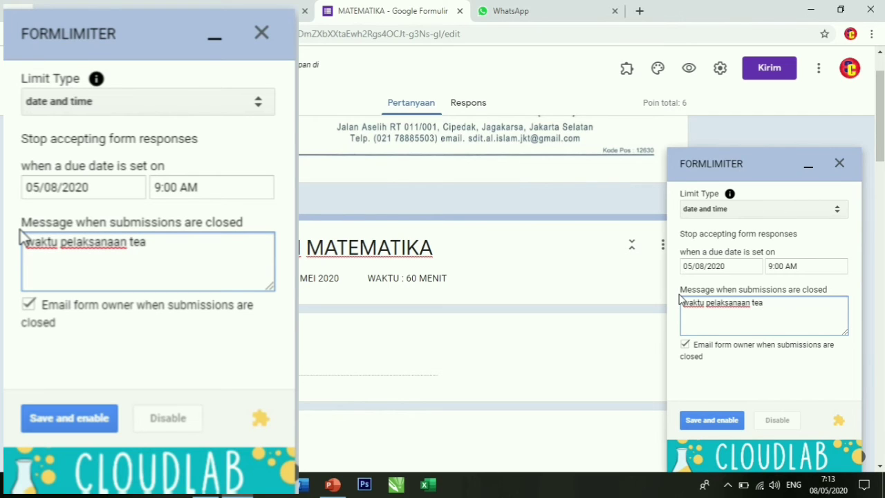
key("BackSpace")
type("lah ber")
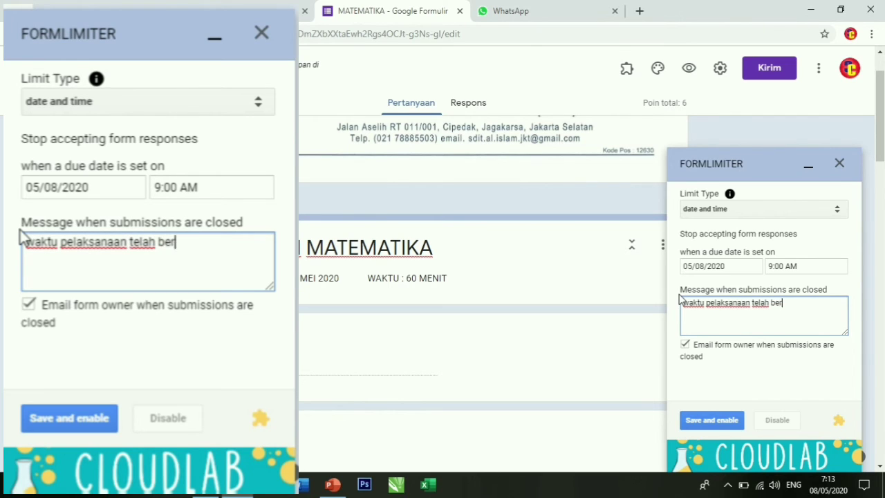
type("akhir")
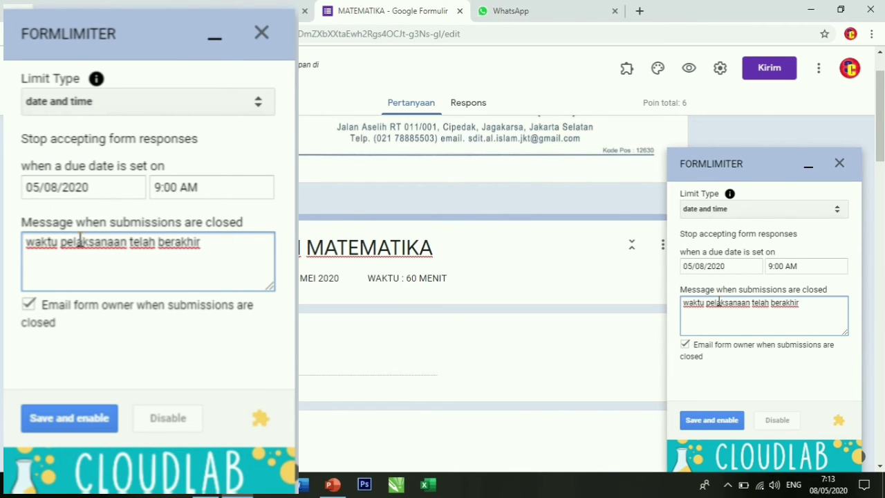
left_click(76, 430)
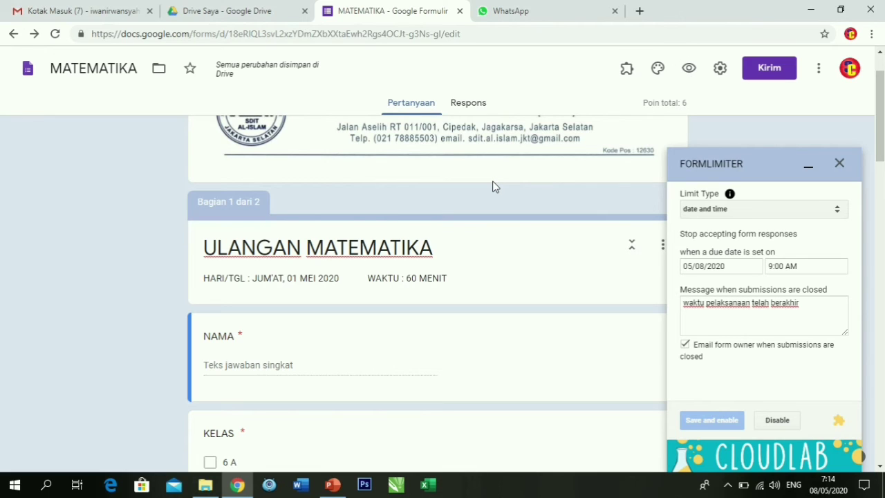
Preview the form, then bring up the Kirim dialog to send it.
left_click(689, 69)
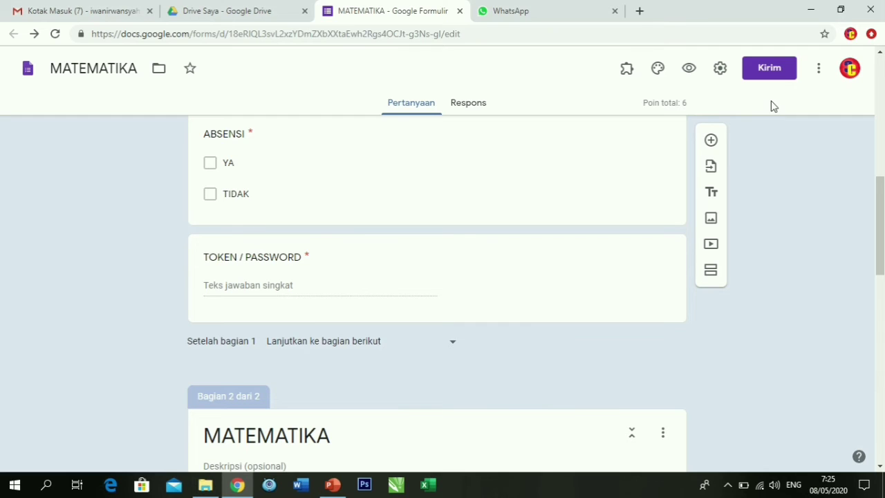
left_click(768, 70)
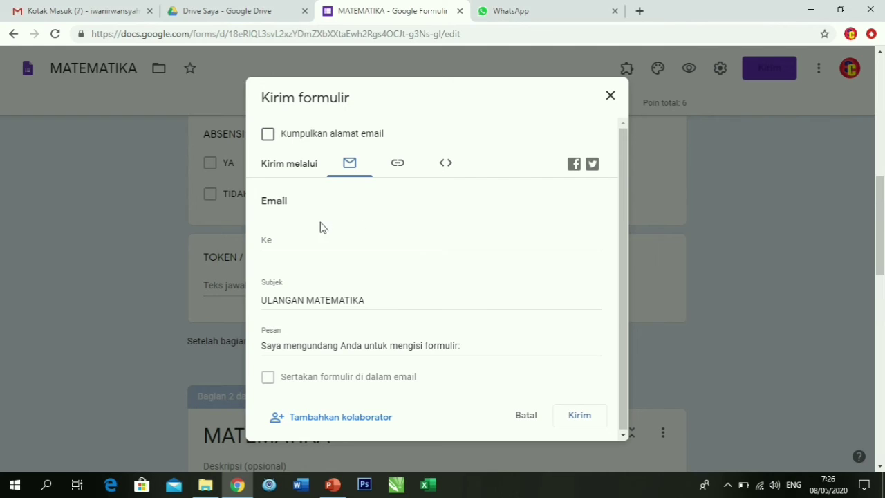
Copy the quiz link shortened with Perpendek URL, then switch to WhatsApp Web.
left_click(400, 166)
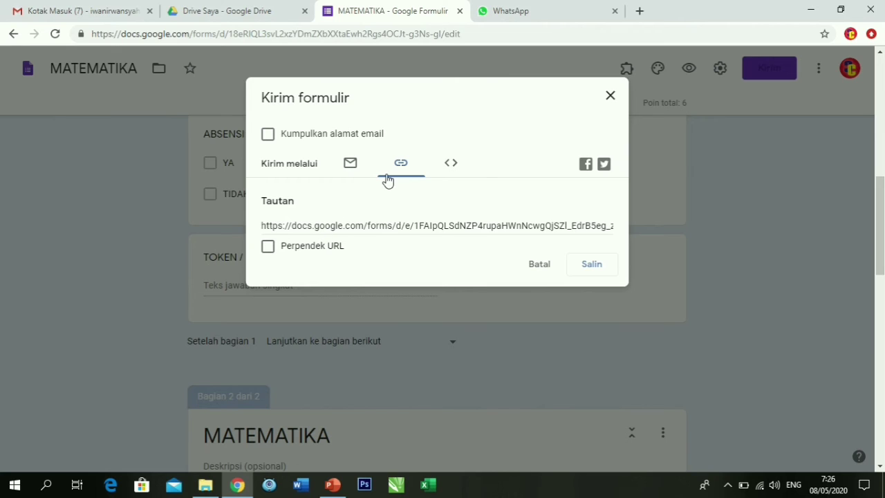
left_click(388, 227)
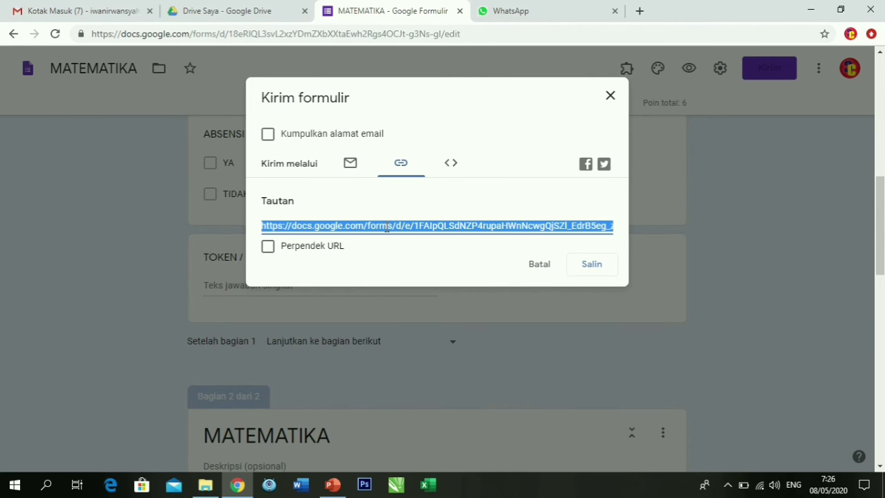
left_click(269, 247)
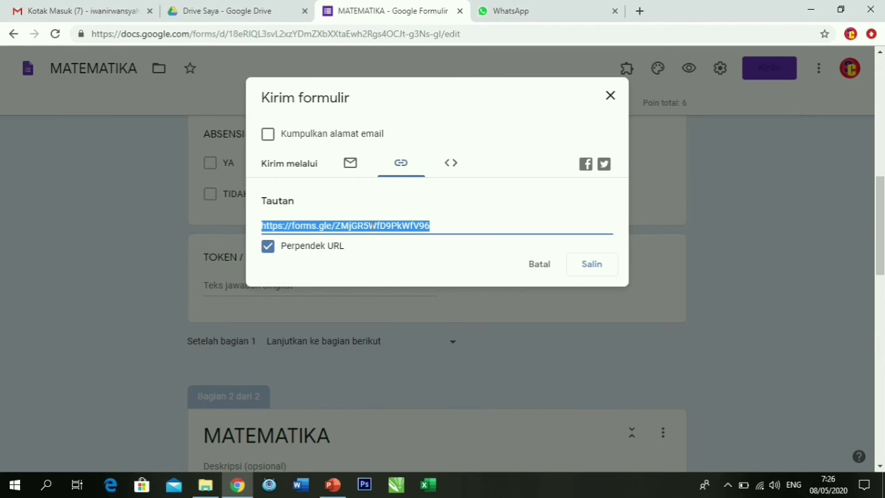
left_click(591, 270)
left_click(543, 10)
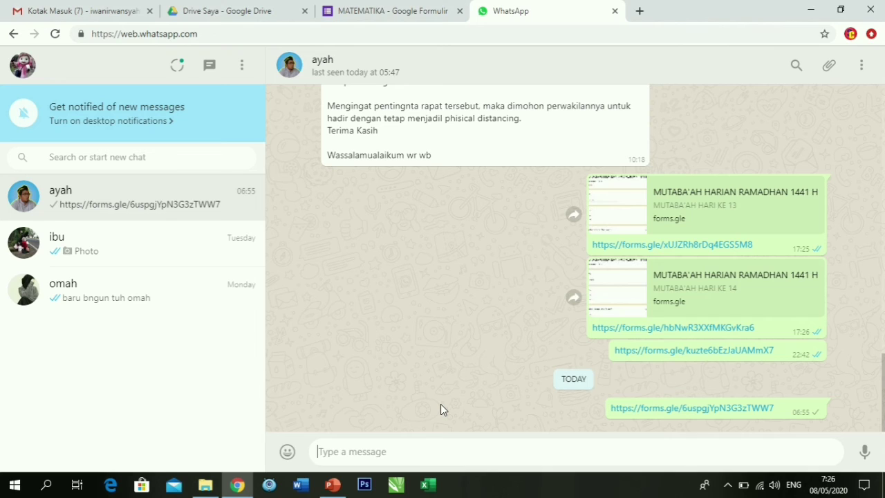
Paste the forms.gle quiz link into the WhatsApp chat and send it.
type("https://forms.gle/ZMjGR5WfD9PkWfV96")
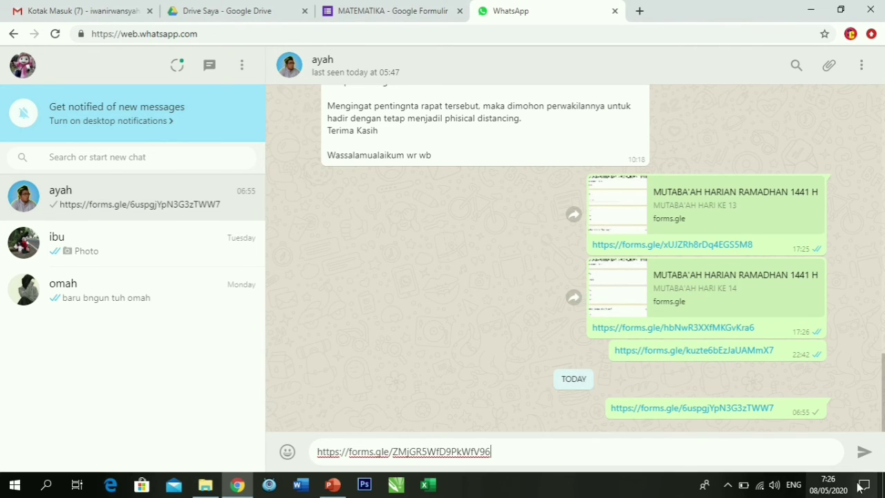
left_click(865, 453)
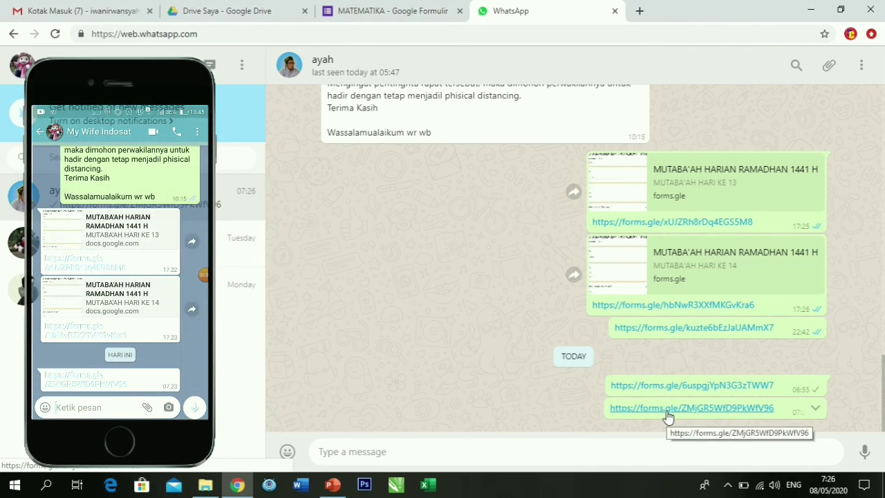
Open the shared quiz link and enter the student's name in NAMA.
left_click(667, 411)
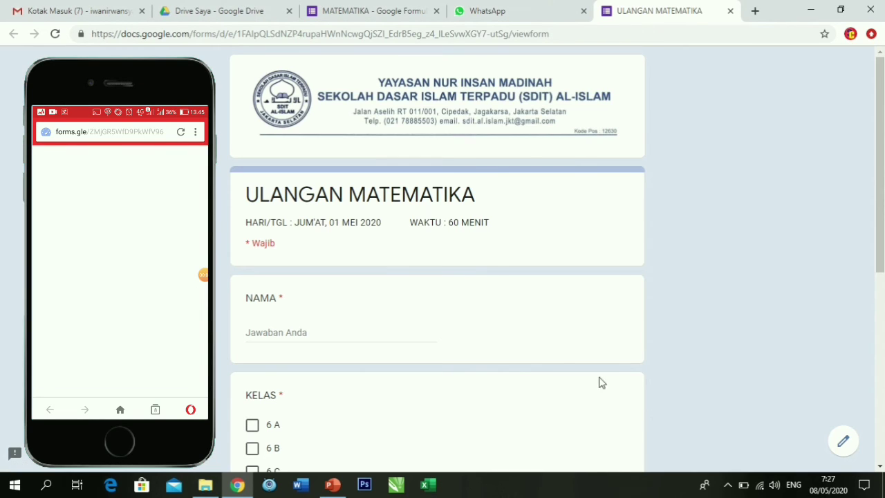
scroll(406, 213, "down", 4)
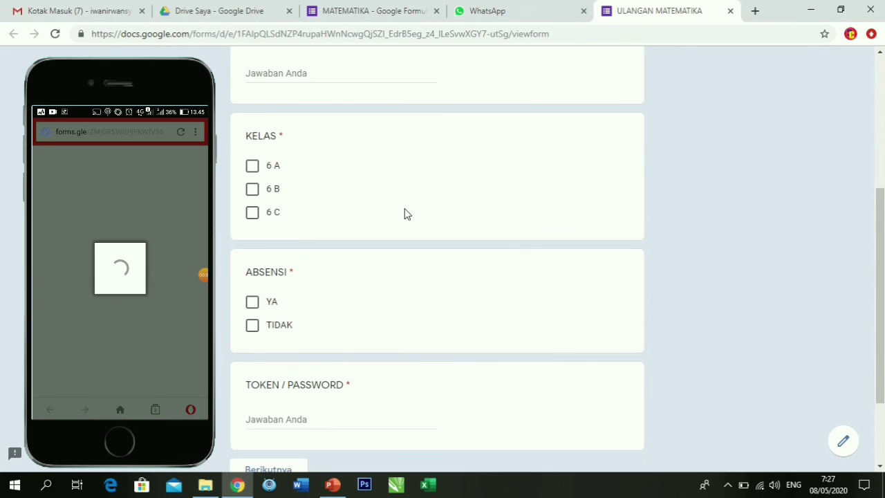
scroll(407, 214, "up", 1)
scroll(405, 214, "up", 3)
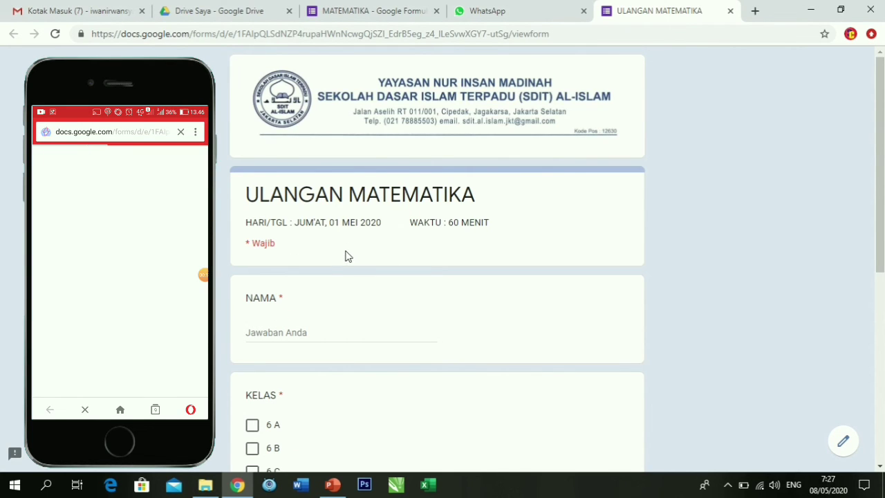
left_click(295, 329)
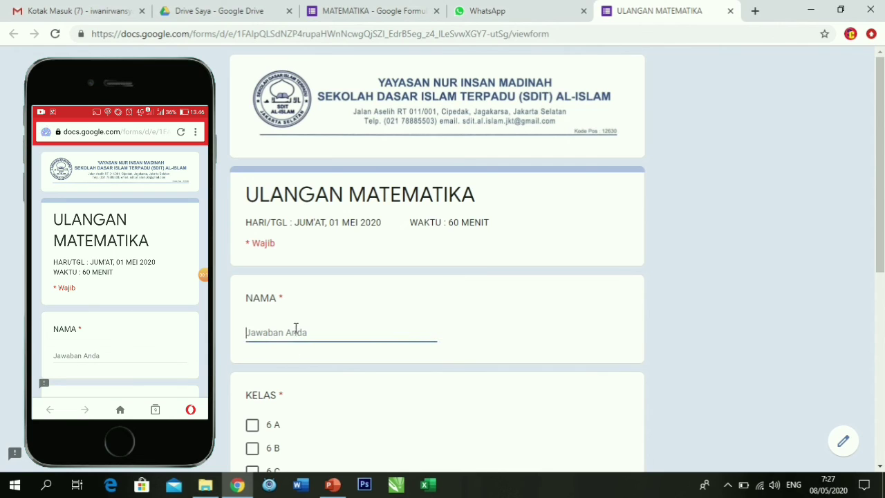
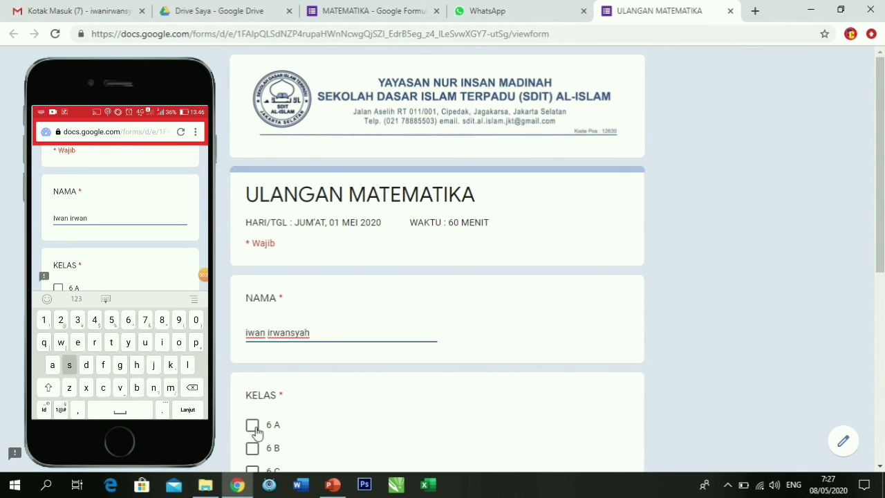
Select class 6 A and attendance YA.
left_click(253, 424)
scroll(312, 403, "down", 3)
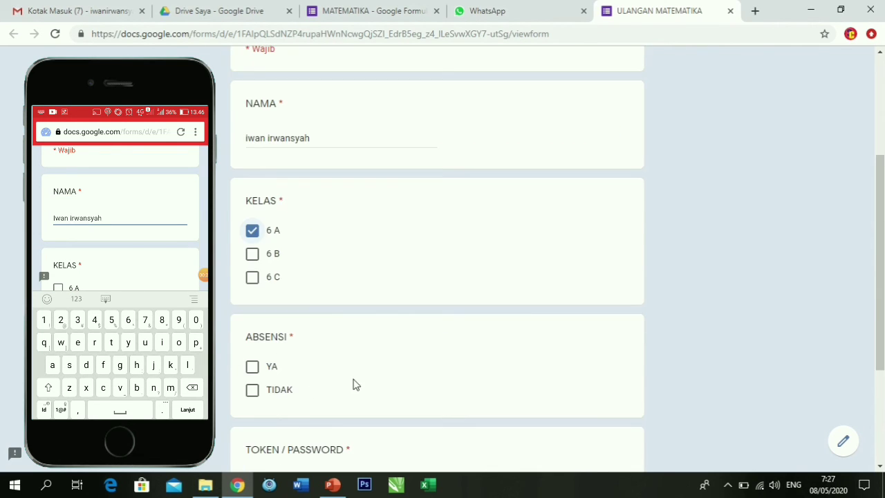
left_click(252, 367)
scroll(297, 373, "down", 3)
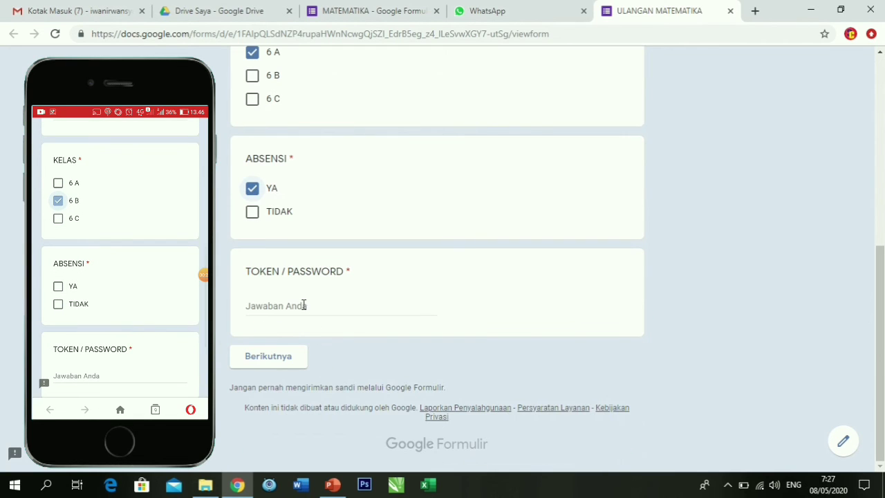
Enter the access token and continue to the MATEMATIKA questions with Berikutnya.
left_click(303, 304)
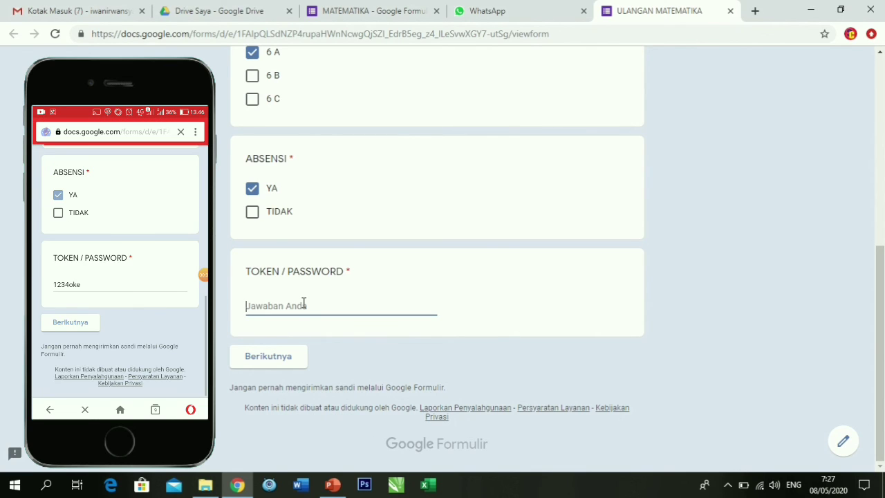
type("1234oke")
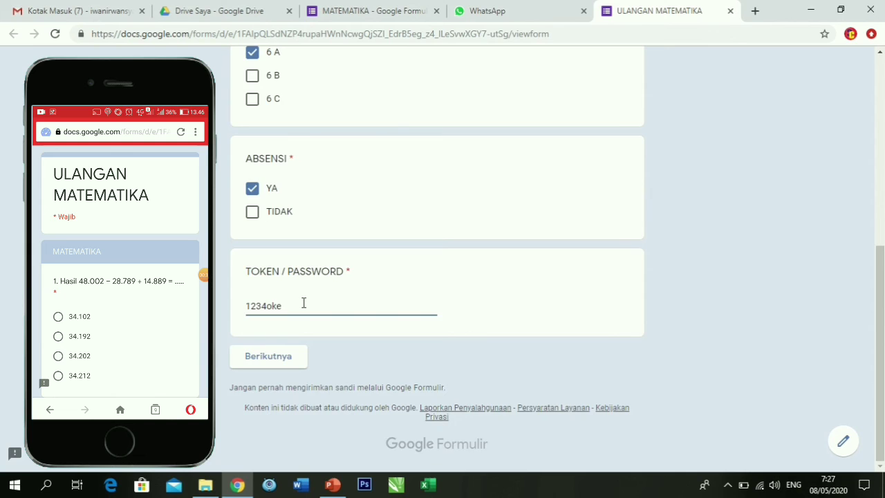
scroll(304, 303, "up", 5)
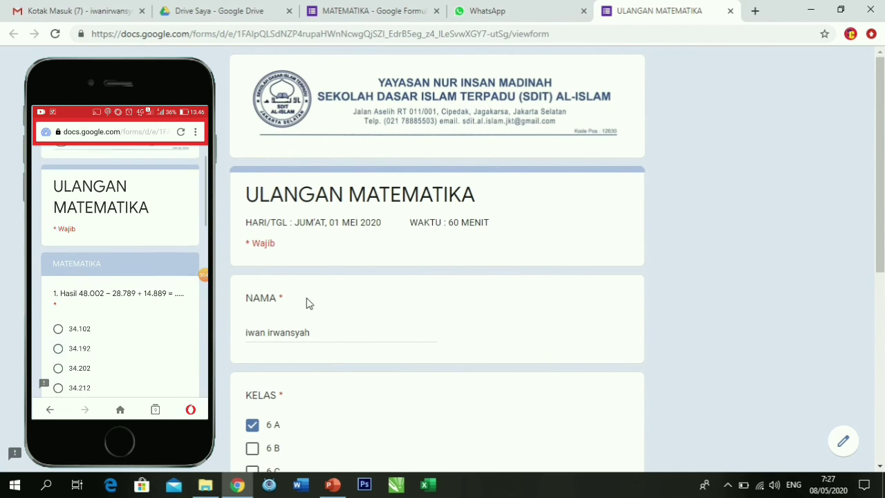
scroll(308, 303, "down", 5)
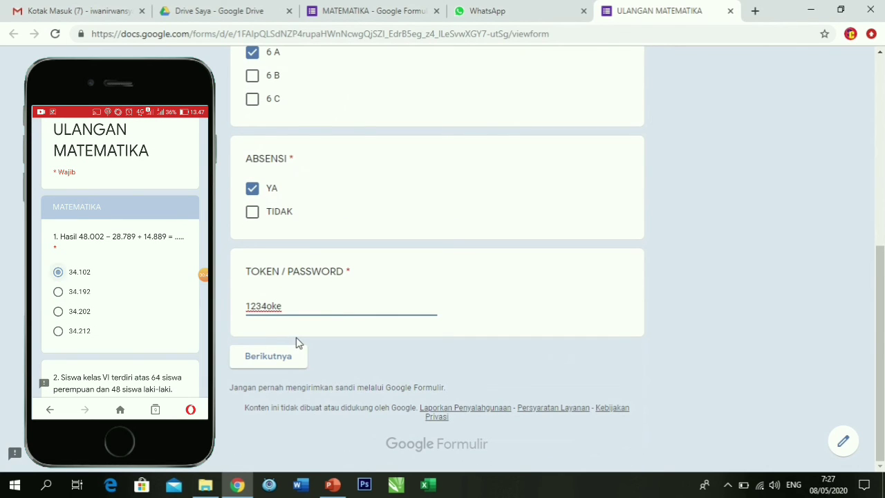
scroll(297, 341, "up", 6)
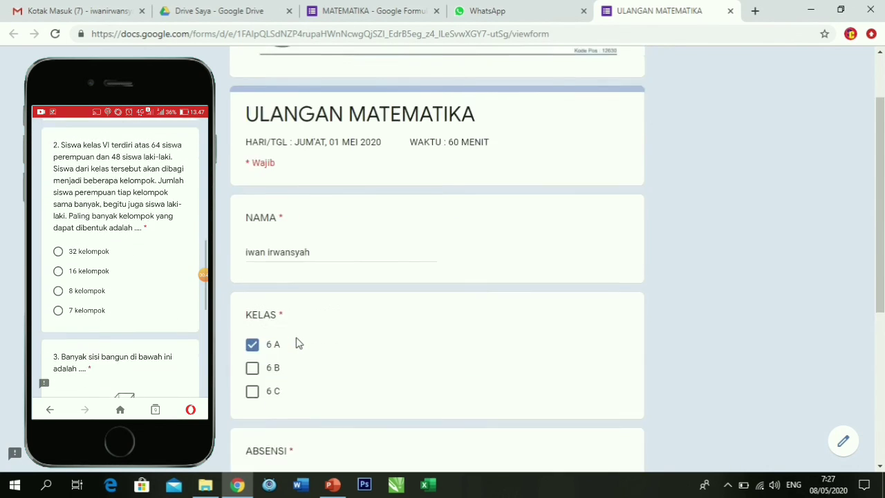
scroll(297, 339, "down", 5)
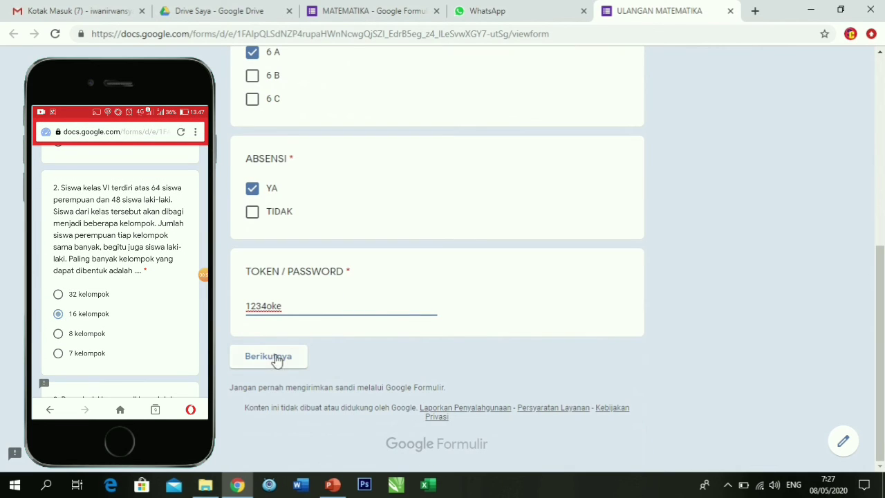
left_click(274, 357)
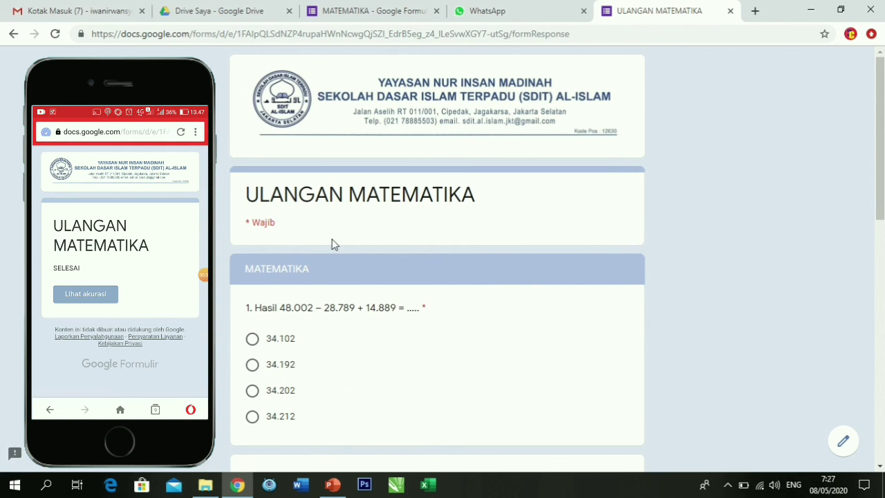
Answer questions 1–3 with 34.102, 16 kelompok and 10, then submit with Kirim.
scroll(332, 245, "down", 8)
scroll(332, 244, "up", 10)
scroll(332, 245, "down", 2)
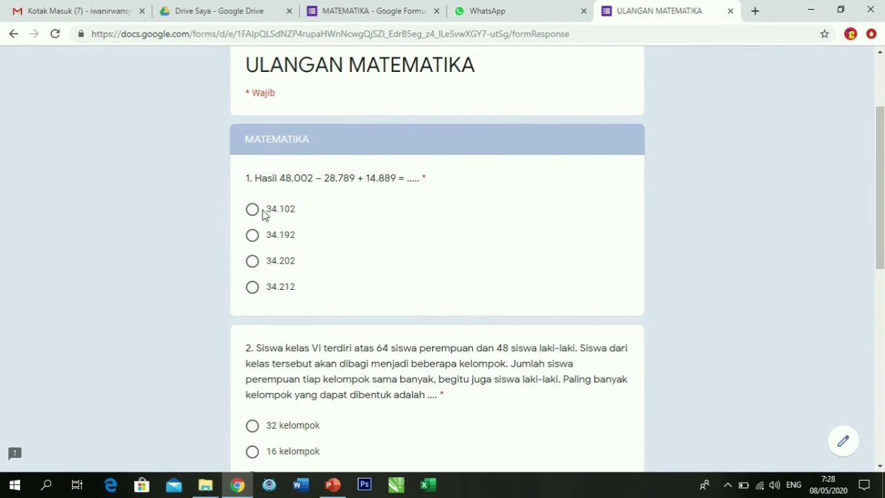
left_click(253, 212)
scroll(277, 249, "down", 3)
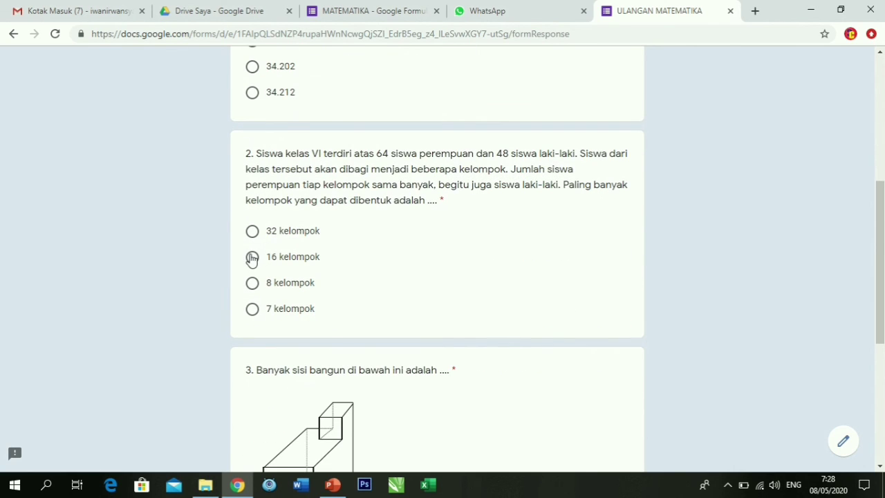
left_click(252, 259)
scroll(324, 272, "down", 4)
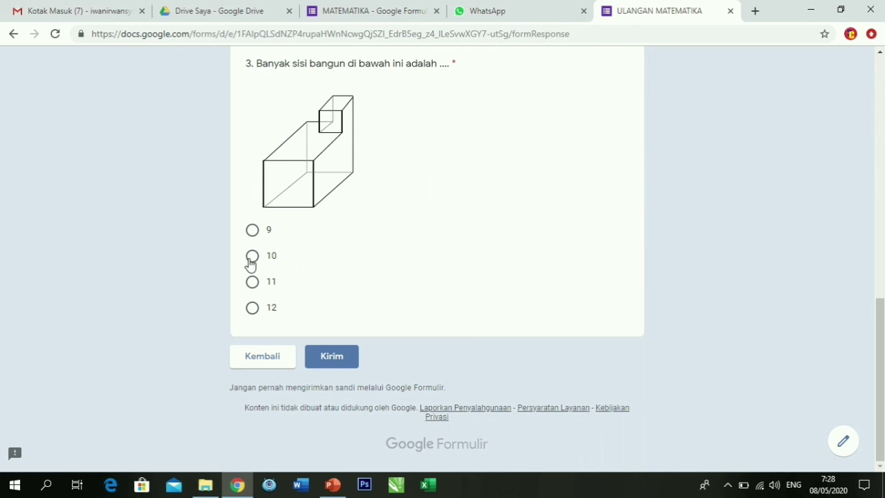
left_click(252, 257)
left_click(325, 357)
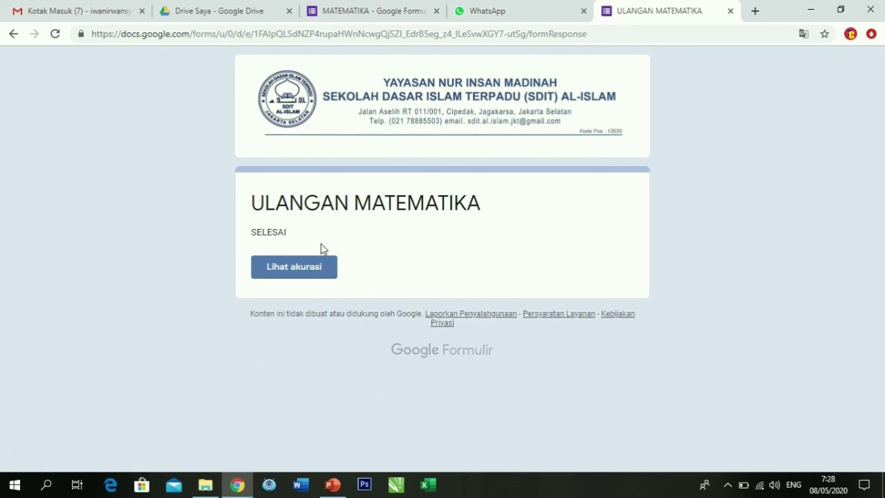
Open Lihat akurasi and scroll through the scored answers, such as 34.102 and class 6 A.
left_click(302, 279)
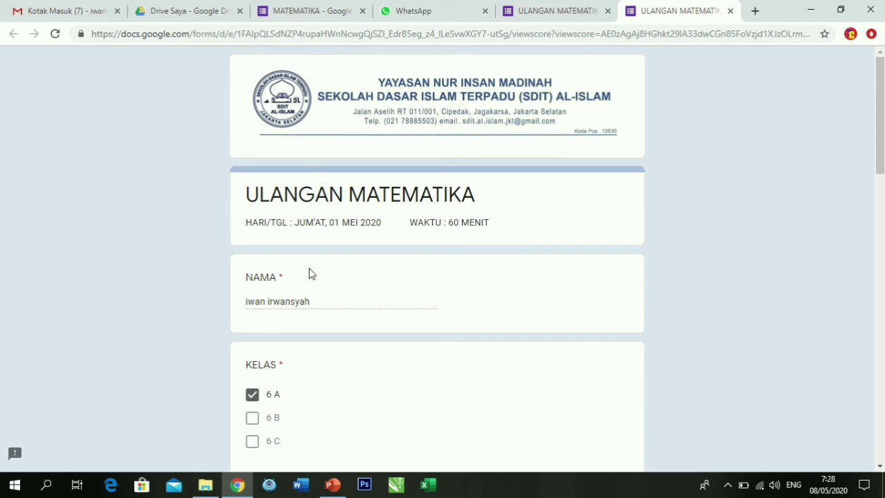
scroll(309, 273, "down", 3)
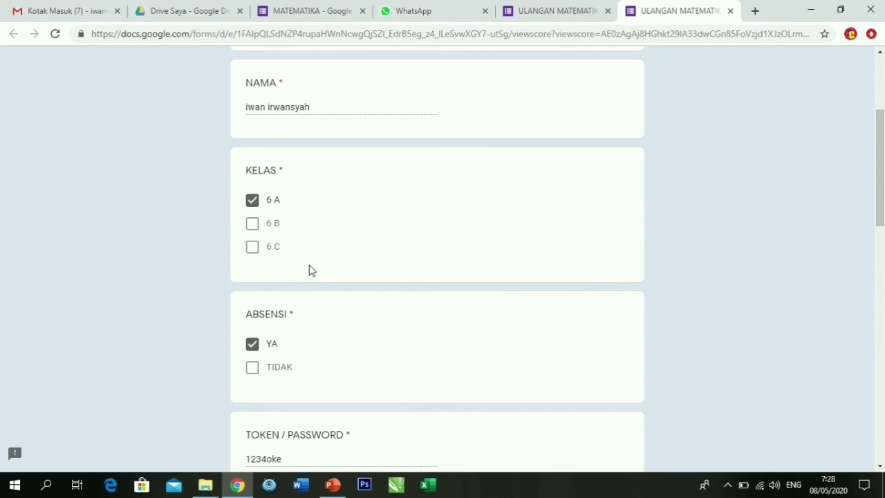
scroll(309, 270, "down", 5)
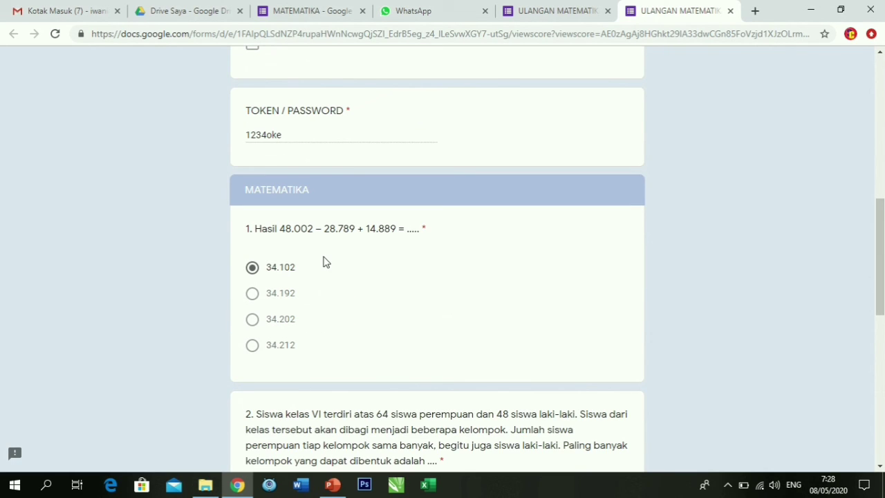
scroll(326, 269, "down", 2)
scroll(327, 272, "down", 1)
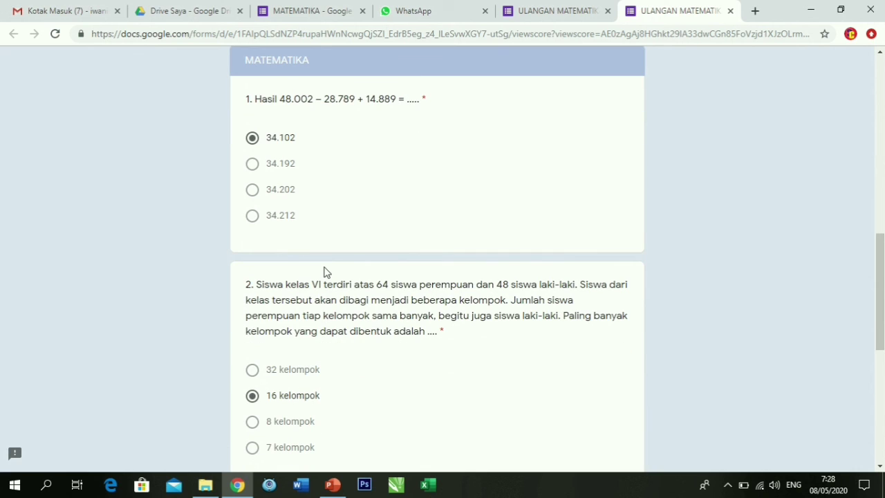
scroll(327, 272, "down", 2)
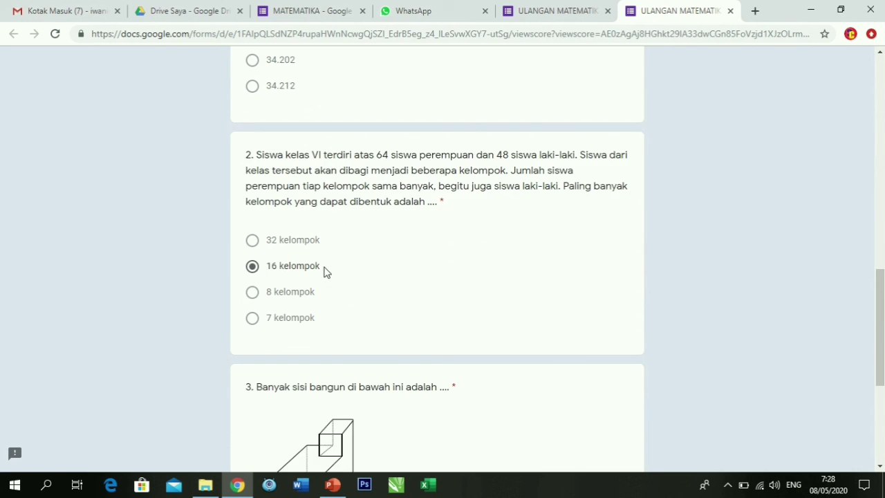
scroll(326, 272, "down", 4)
scroll(326, 271, "up", 5)
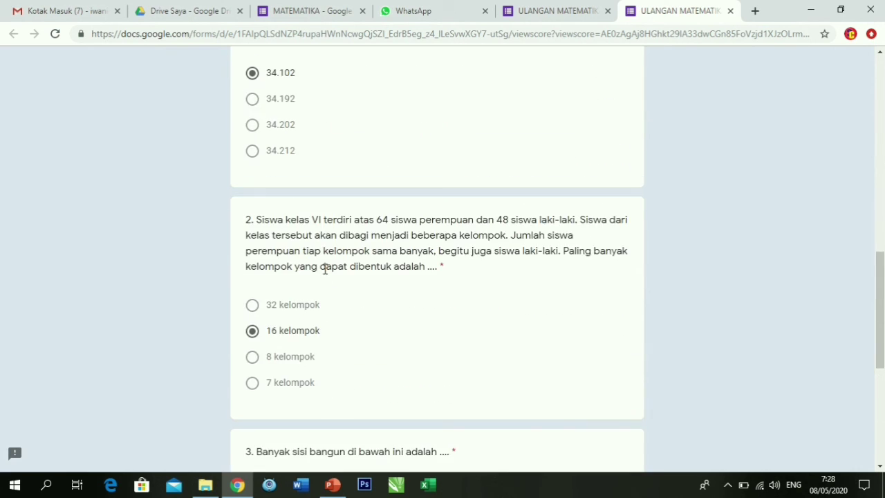
scroll(325, 270, "up", 2)
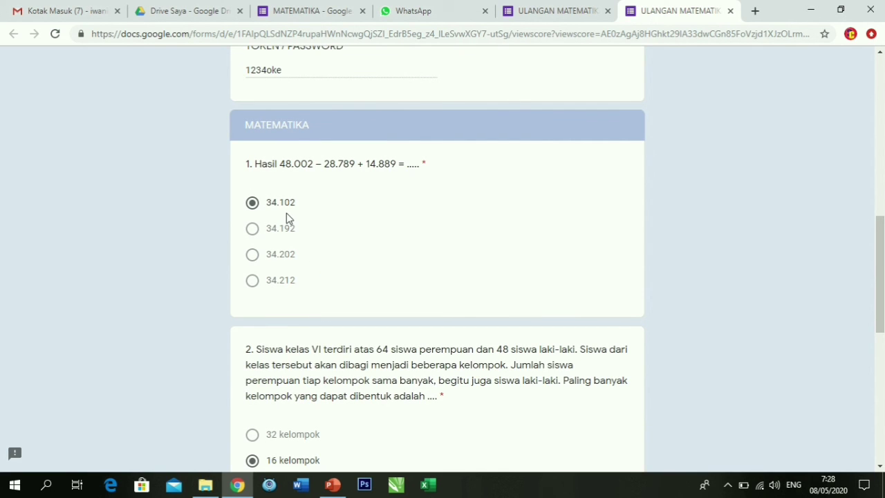
scroll(289, 218, "down", 4)
scroll(289, 213, "down", 3)
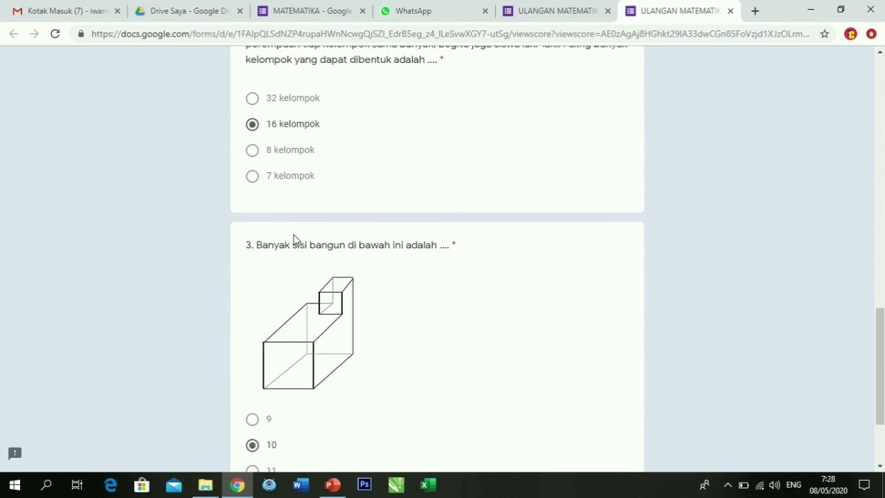
scroll(269, 306, "up", 3)
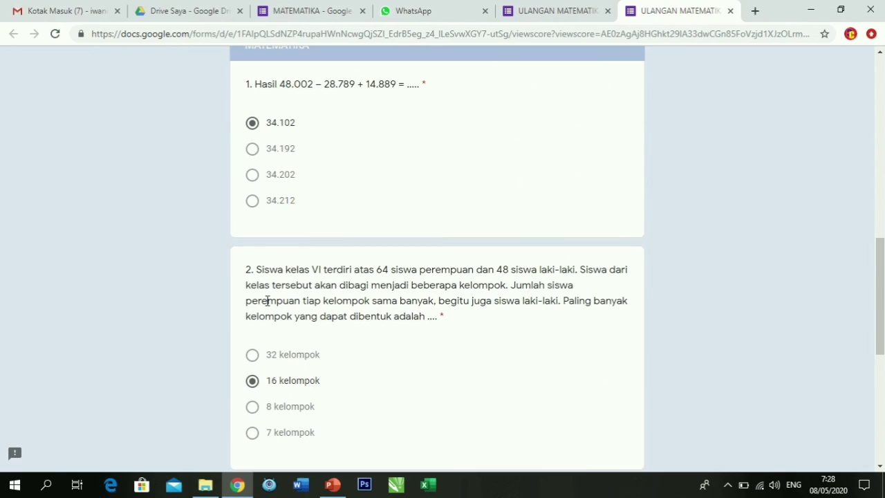
scroll(268, 302, "up", 10)
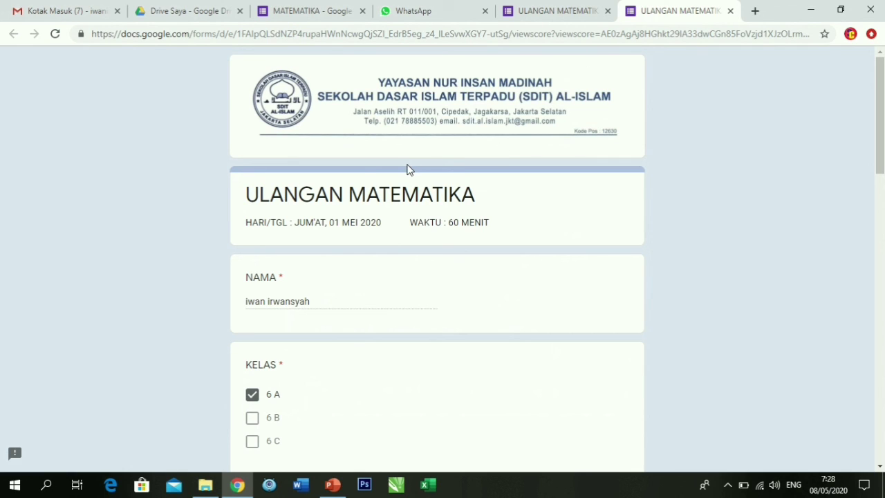
Return to the MATEMATIKA editor, close Kirim formulir, and review the Respons summary.
left_click(306, 10)
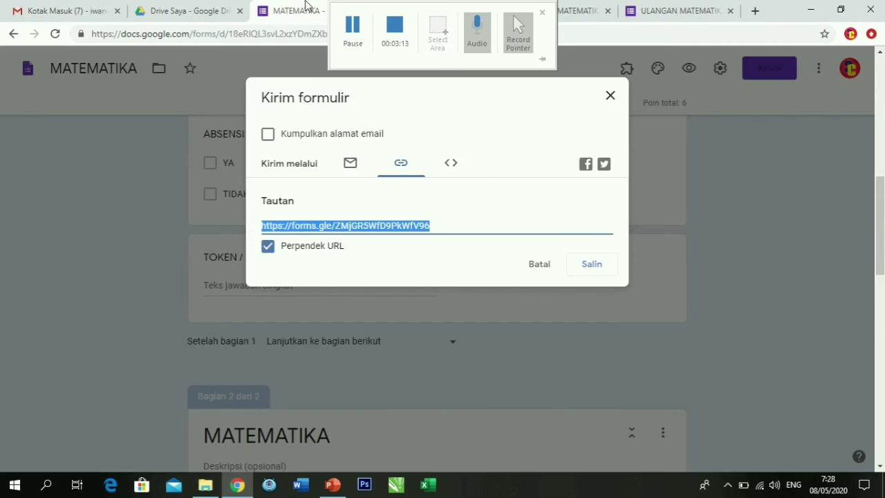
left_click(611, 96)
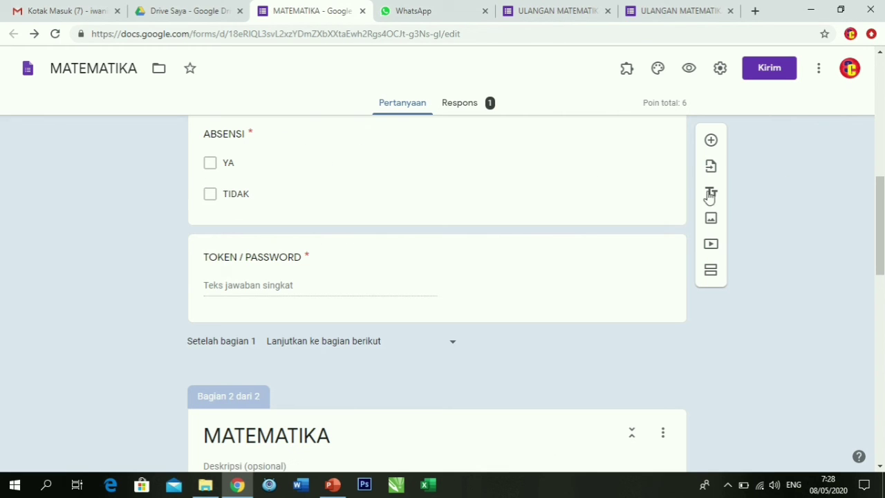
left_click(473, 116)
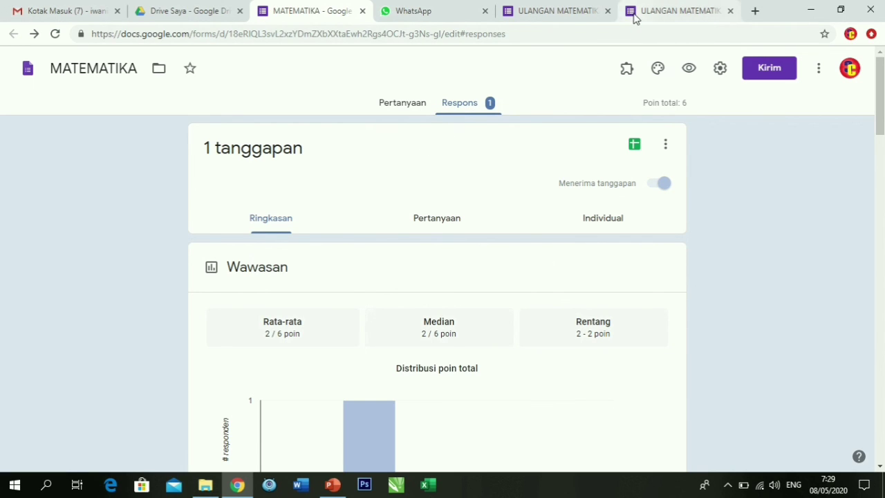
scroll(418, 221, "down", 8)
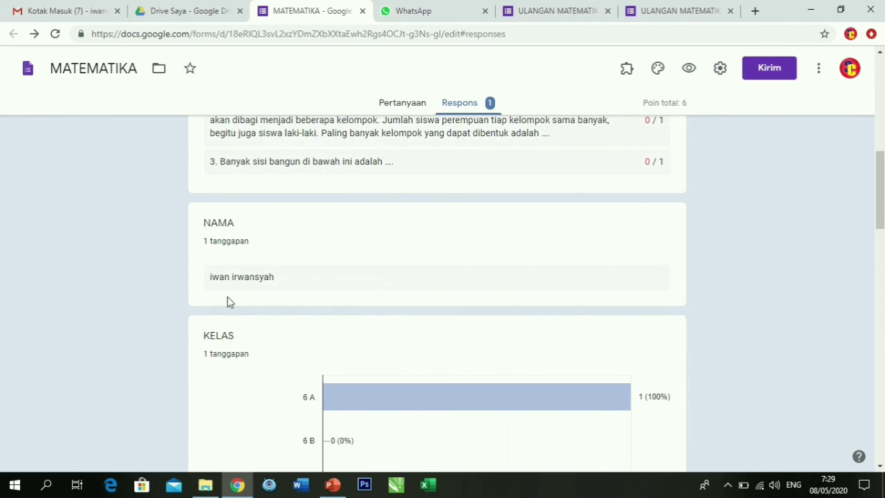
scroll(385, 238, "up", 1)
scroll(385, 238, "up", 9)
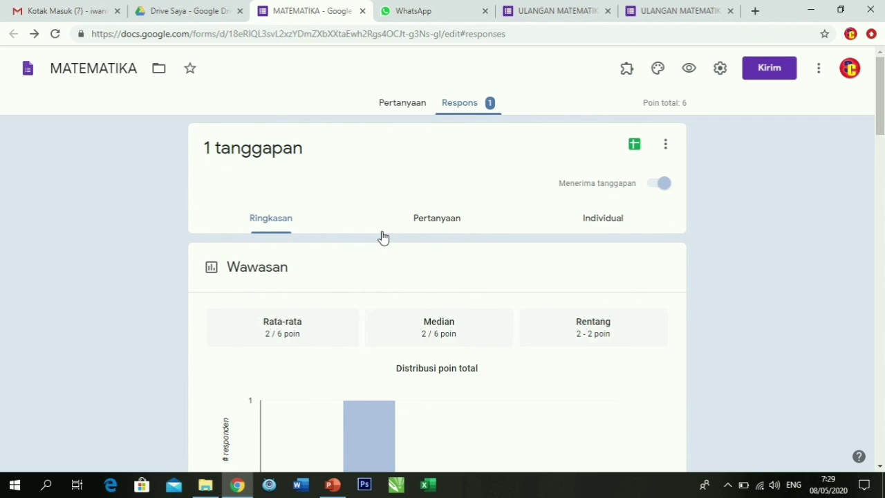
scroll(446, 244, "down", 2)
scroll(446, 243, "up", 2)
Check the Pertanyaan view, then open the Individual response scored 2 of 6 points.
left_click(445, 220)
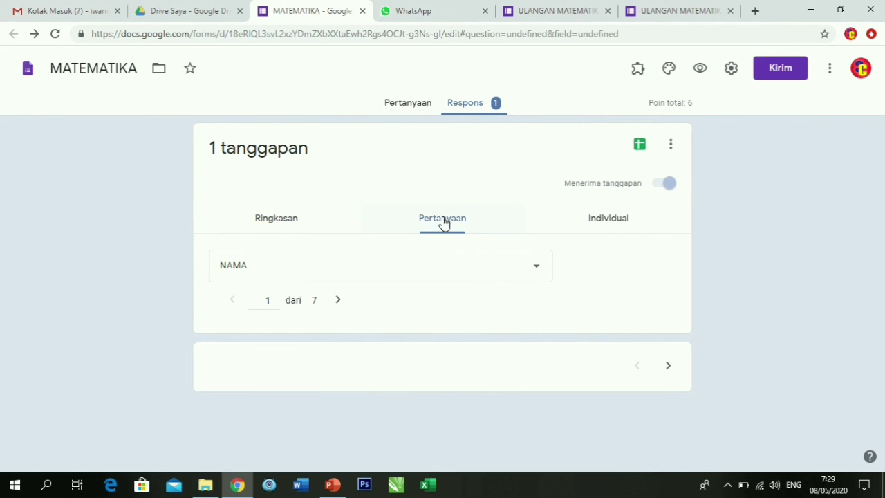
scroll(415, 297, "down", 2)
scroll(354, 298, "up", 2)
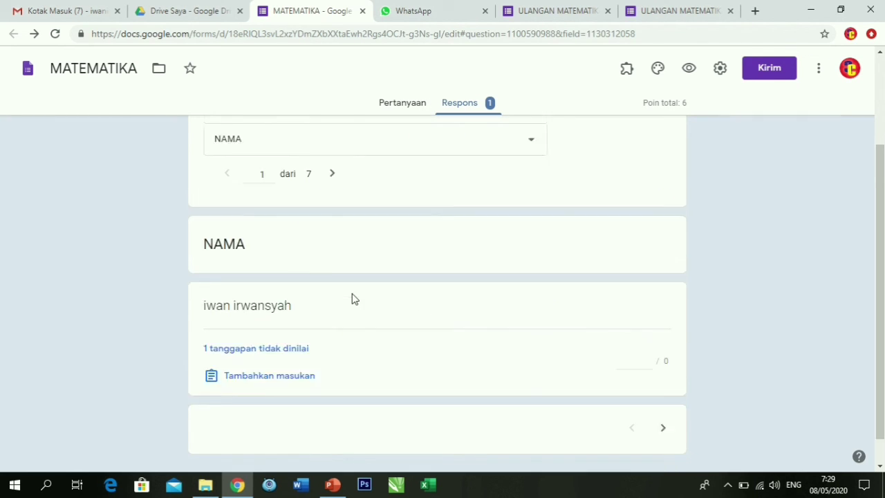
left_click(606, 221)
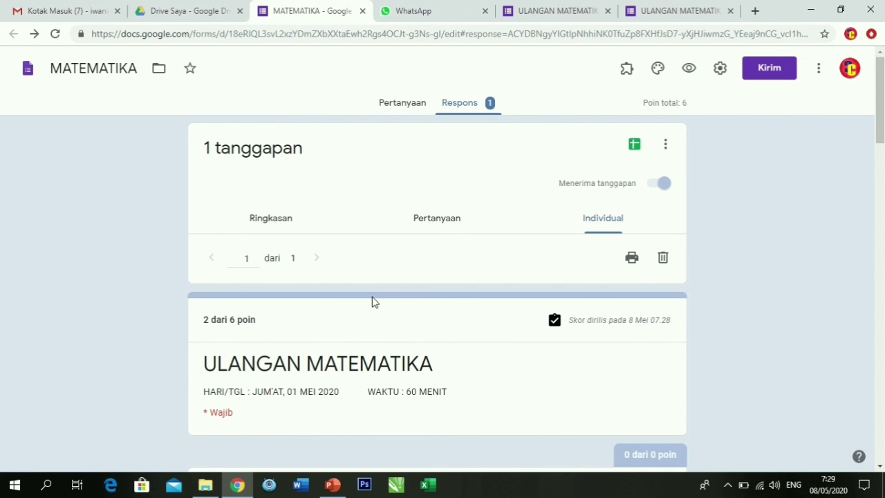
Open the linked MATEMATIKA (Respons) sheet and inspect the 2 / 6 scores in B2, B3 and the name in C2.
left_click(635, 146)
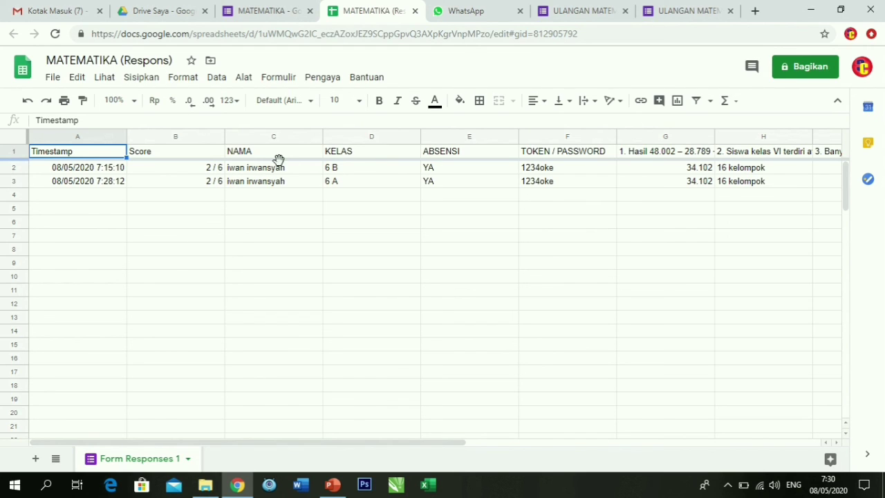
left_click(190, 170)
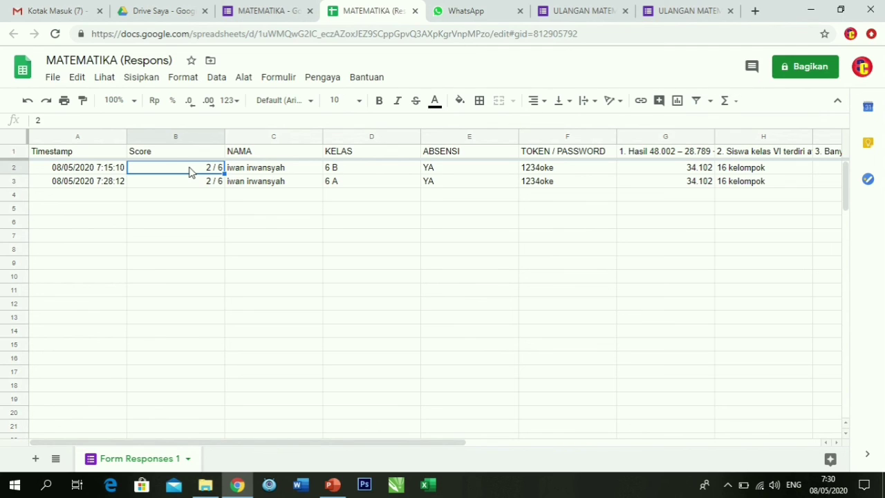
left_click(188, 182)
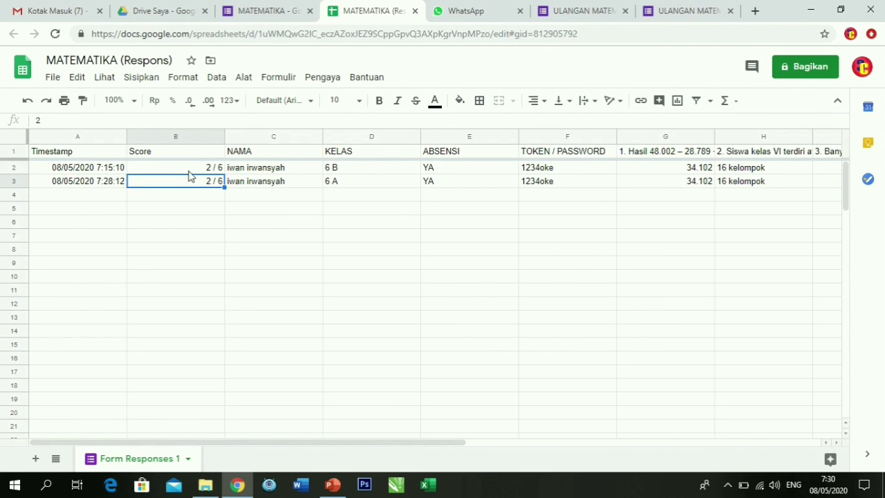
left_click(189, 170)
left_click(275, 173)
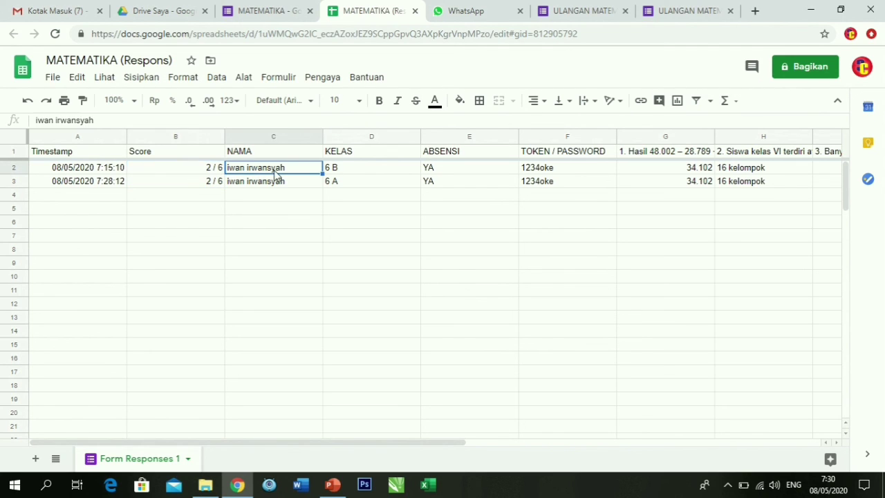
left_click(208, 172)
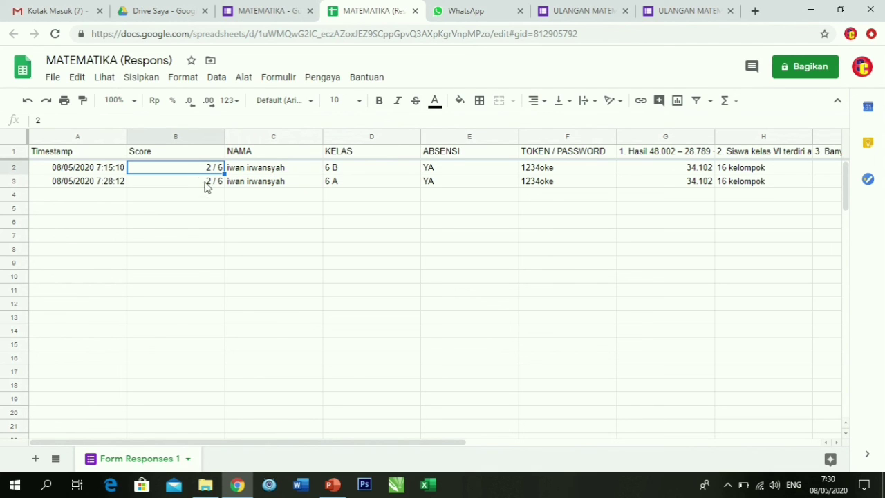
left_click(283, 11)
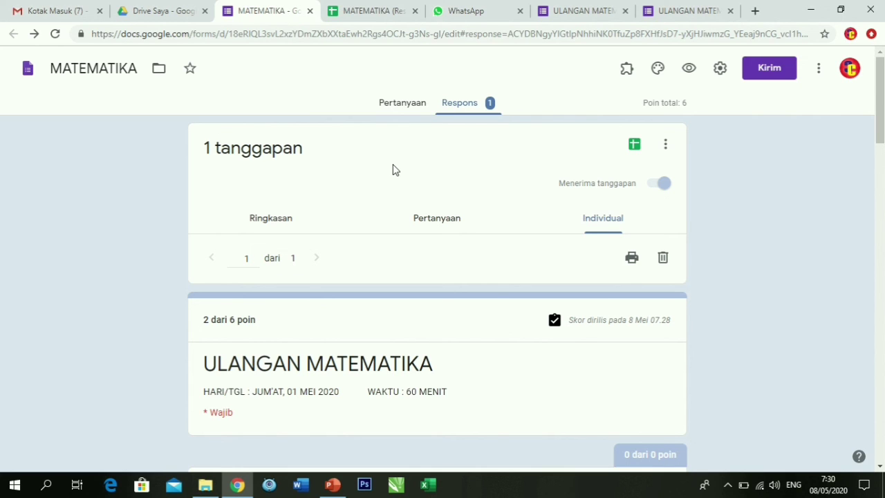
mouse_move(416, 6)
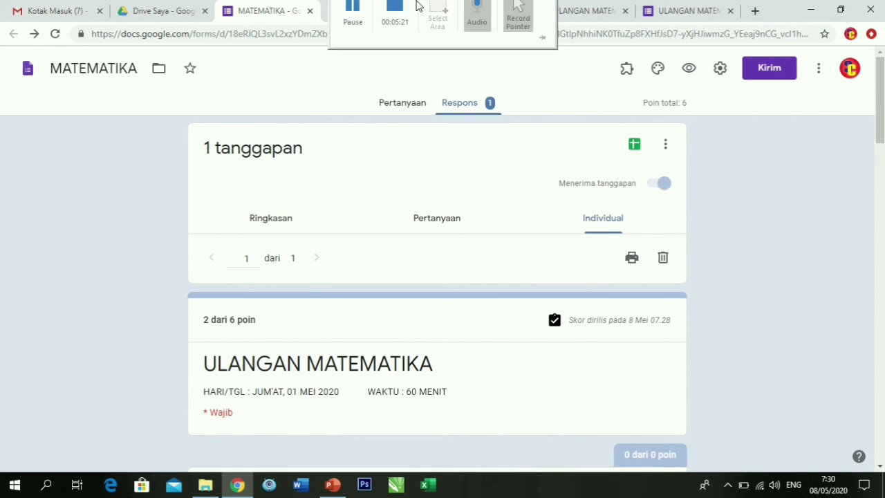